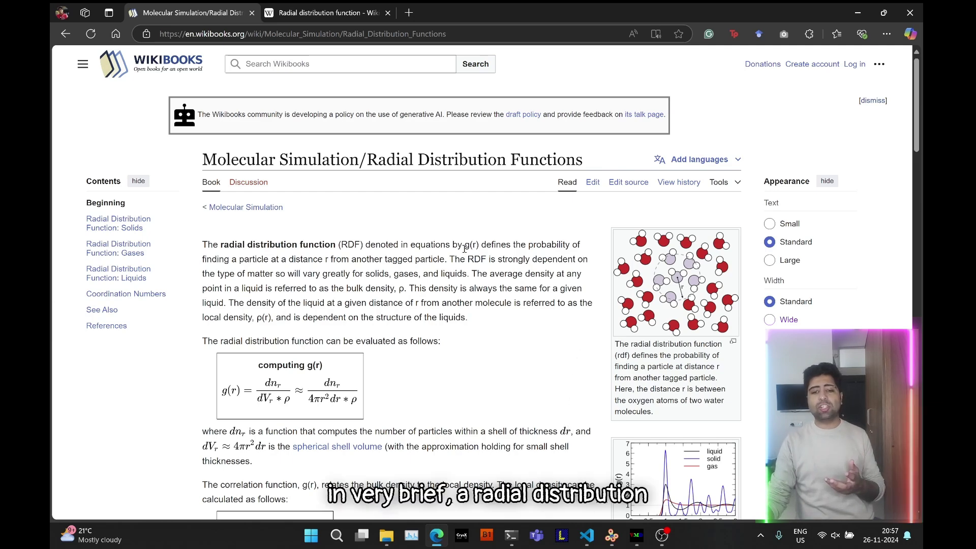
Highlight the RDF definition, then enlarge the liquid, solid and gas g(r) plot in the Solids section
left_click_drag(480, 245, 448, 260)
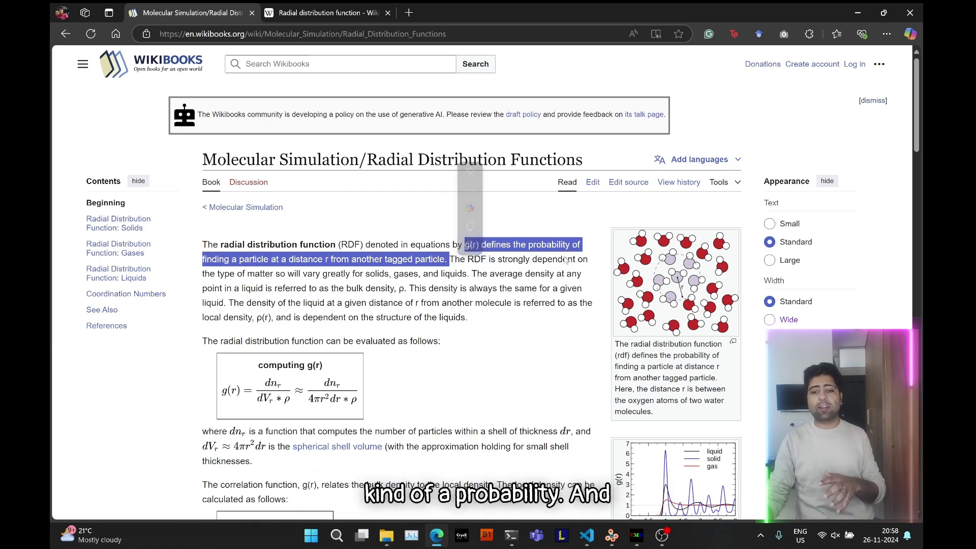
left_click(561, 279)
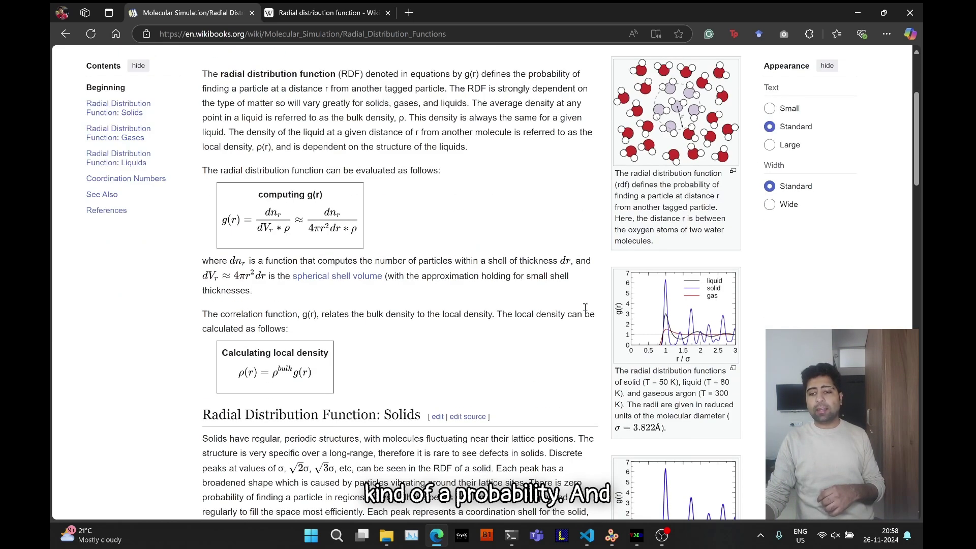
scroll(586, 311, "down", 3)
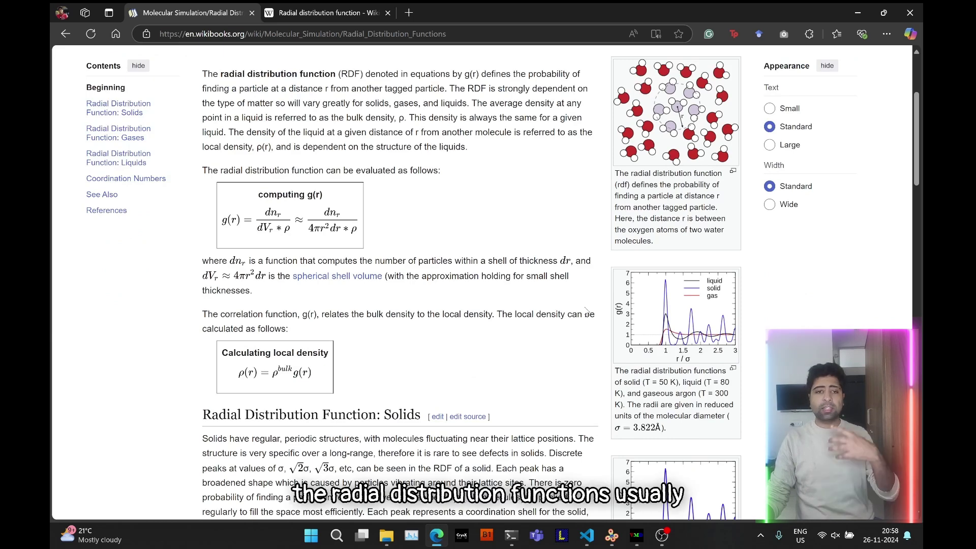
scroll(608, 295, "down", 3)
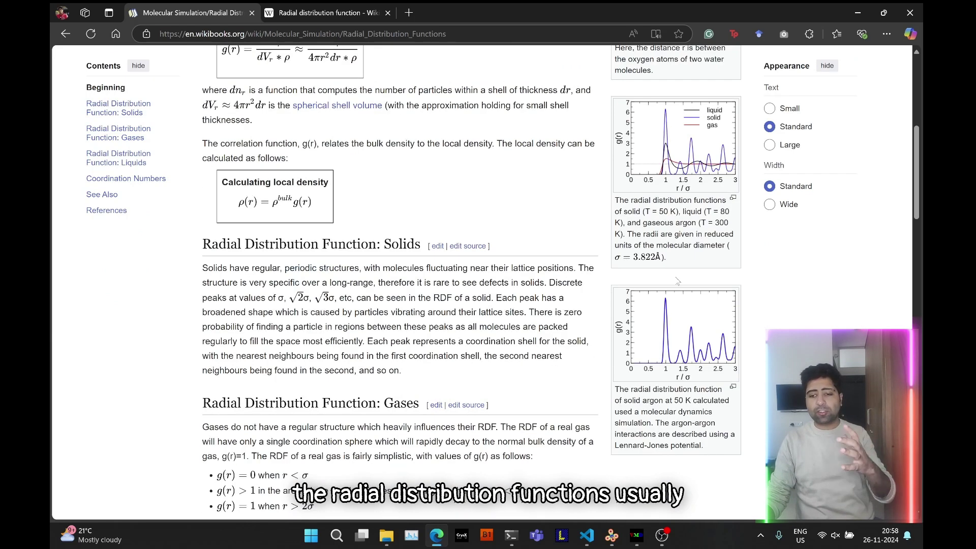
left_click(675, 152)
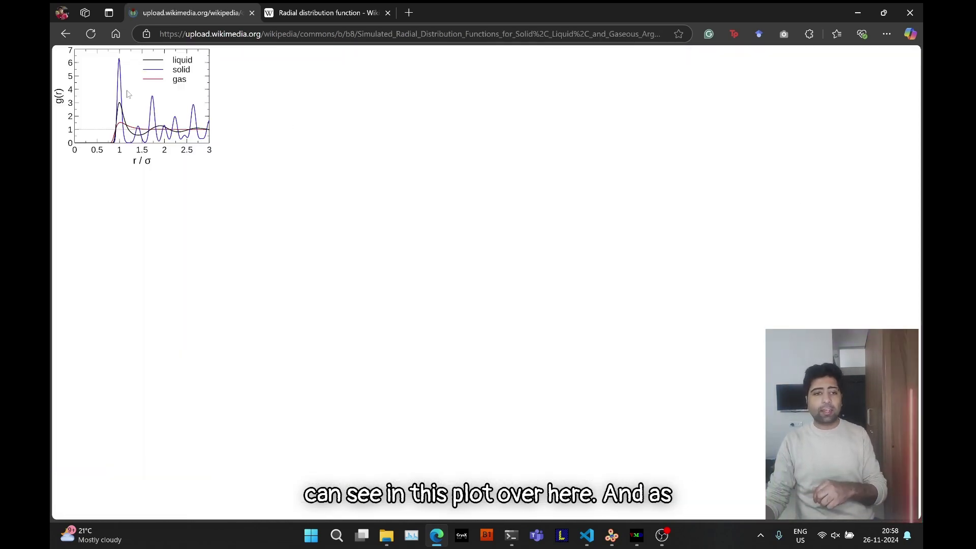
Return from the raw image to the enlarged g(r) plot and magnify part of it
left_click(65, 34)
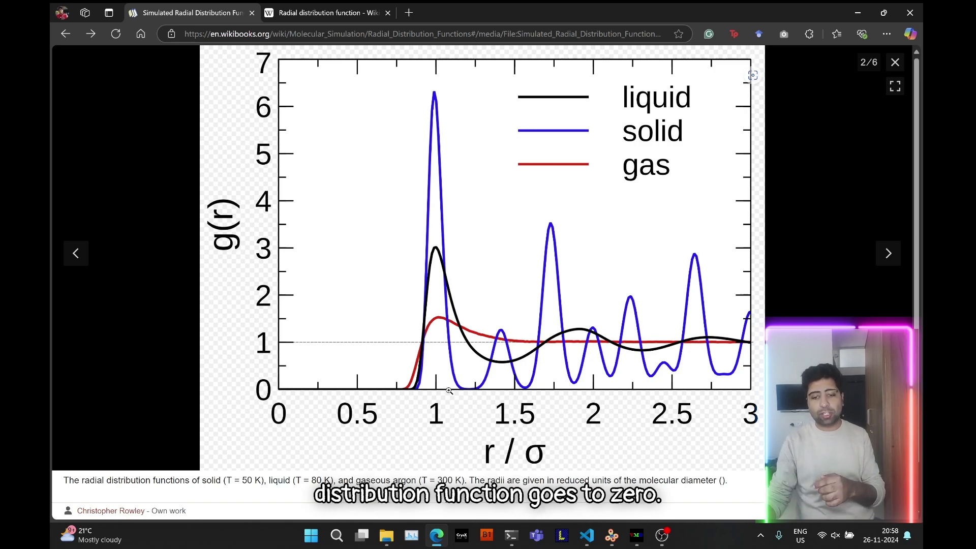
left_click(465, 393)
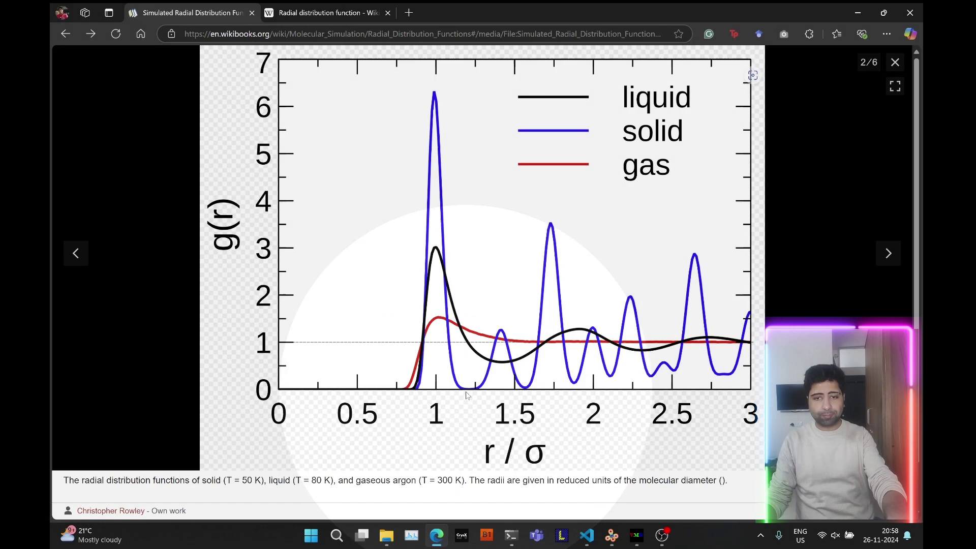
Exit Magnify, reopen the liquid, solid and gas g(r) plot, then close the viewer
key("Escape")
left_click(678, 166)
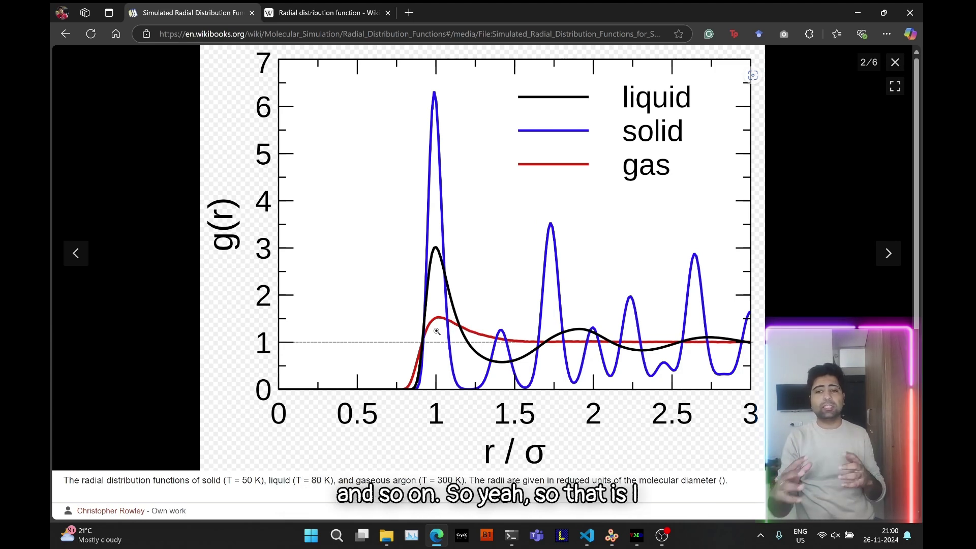
left_click(894, 63)
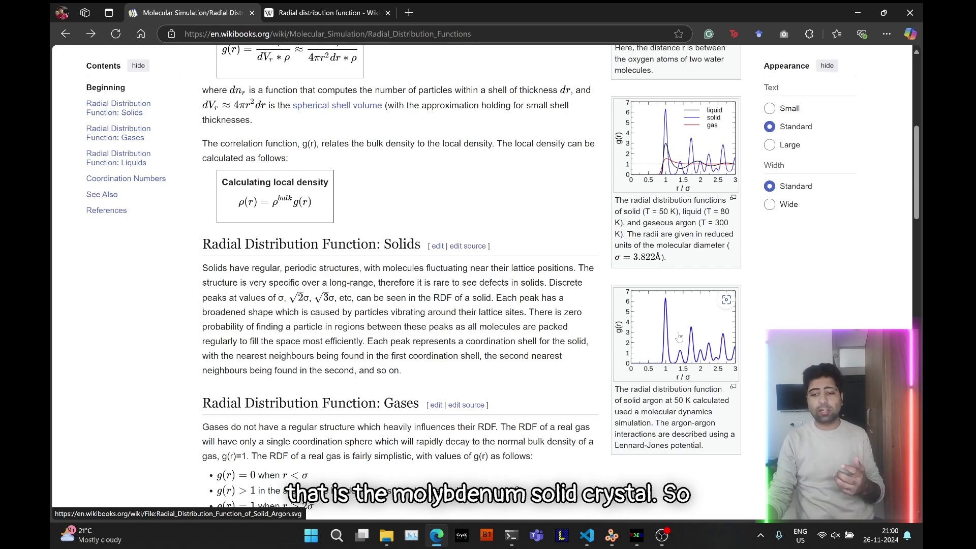
View the solid argon g(r) plot enlarged, then close it
left_click(679, 337)
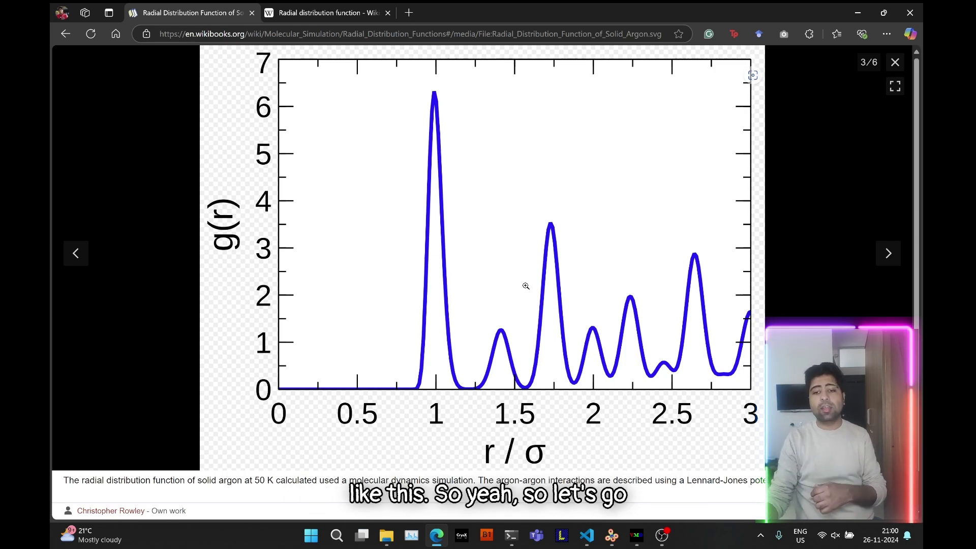
left_click(893, 66)
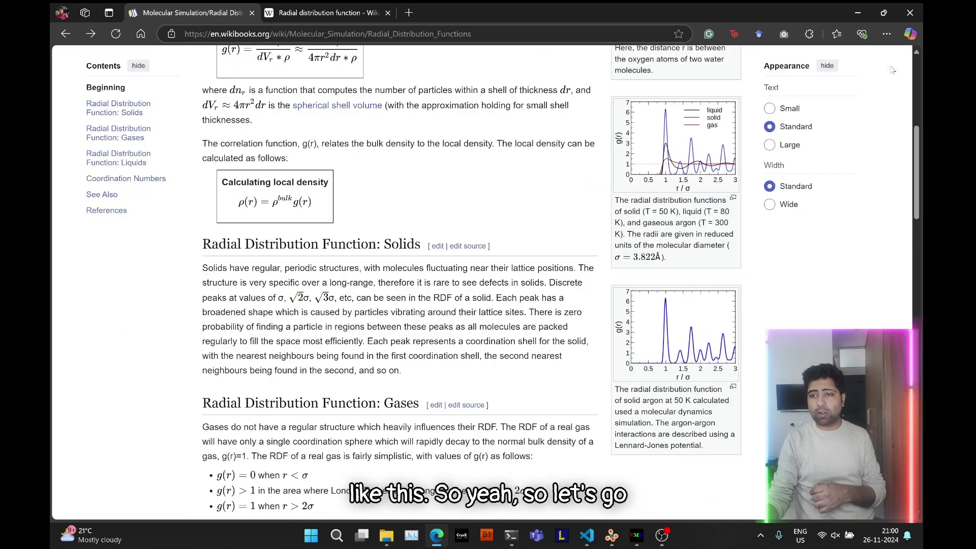
Minimize the browser and open the NVT_800_Mo_4x4x3_bulk folder in File Explorer
left_click(859, 12)
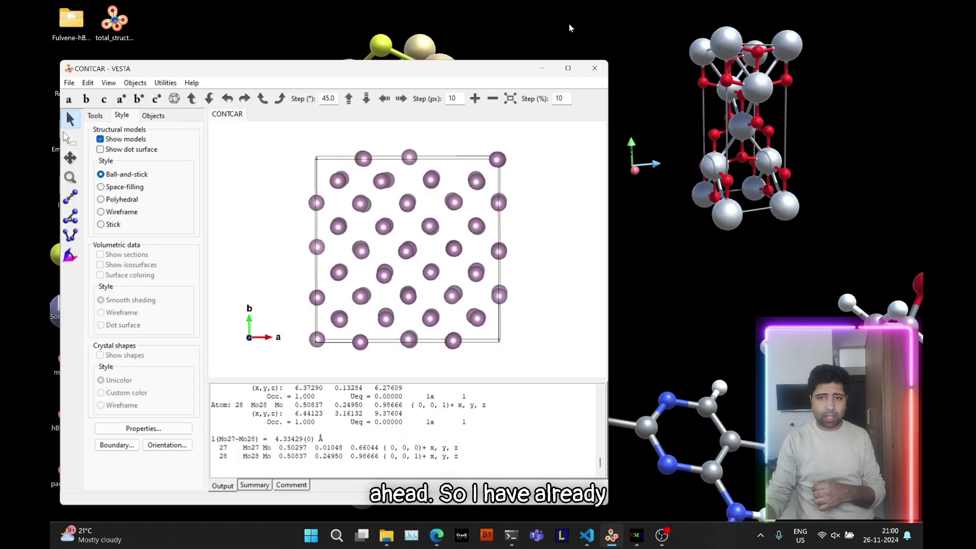
left_click(384, 537)
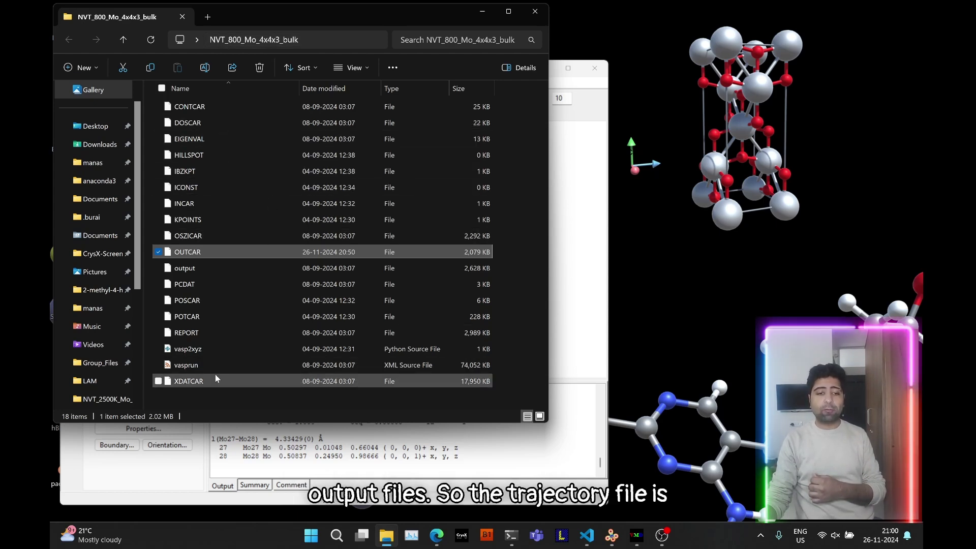
Select the XDATCAR trajectory file in the simulation folder
left_click(276, 378)
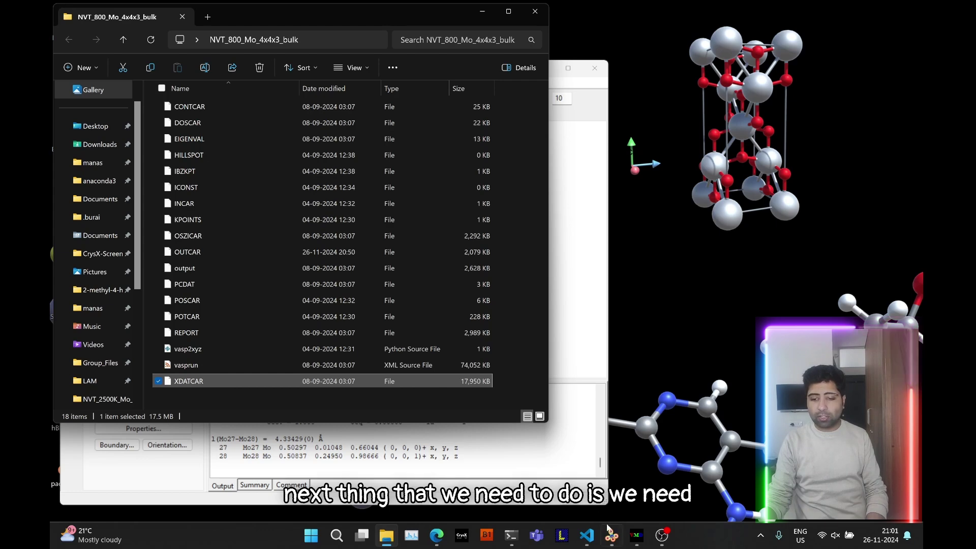
mouse_move(611, 535)
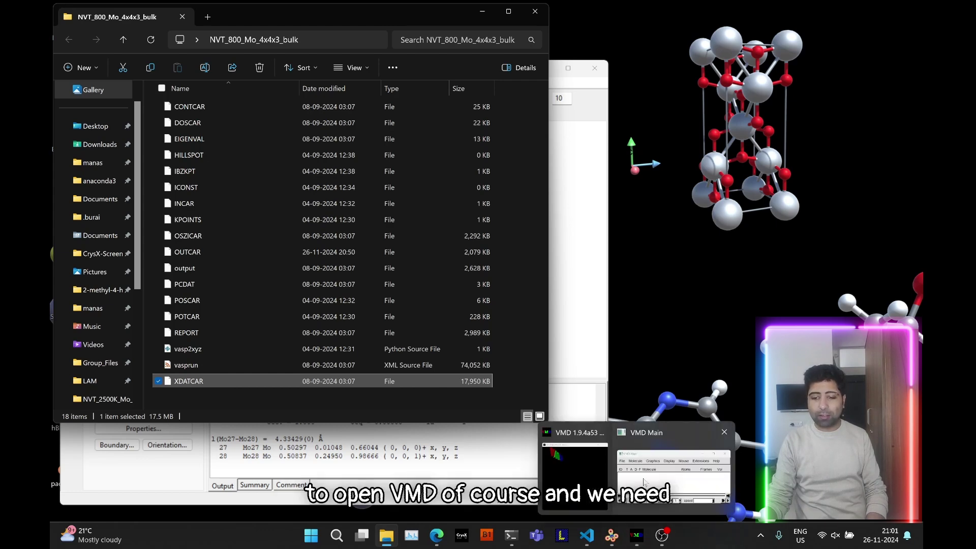
Bring VMD's main and display windows forward and place them side by side
left_click(643, 481)
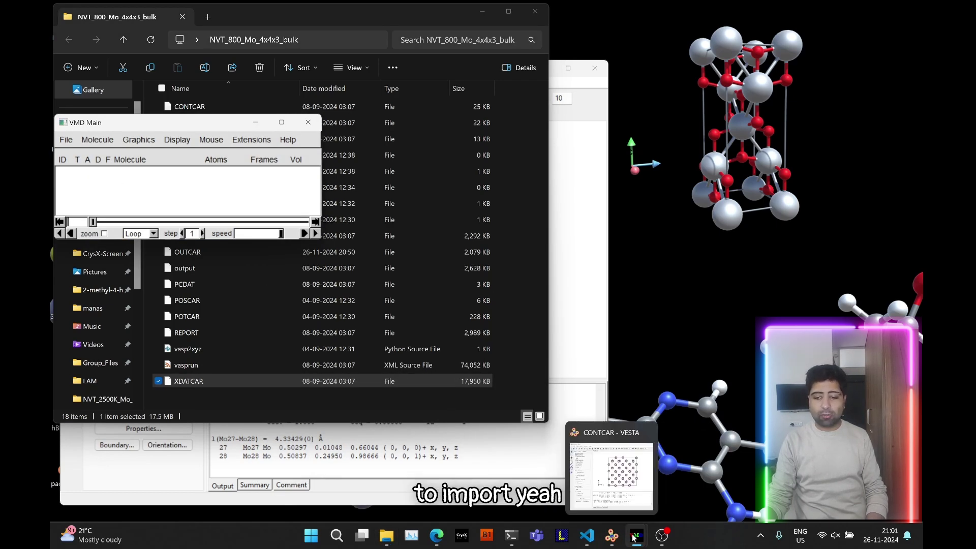
mouse_move(636, 536)
left_click(575, 465)
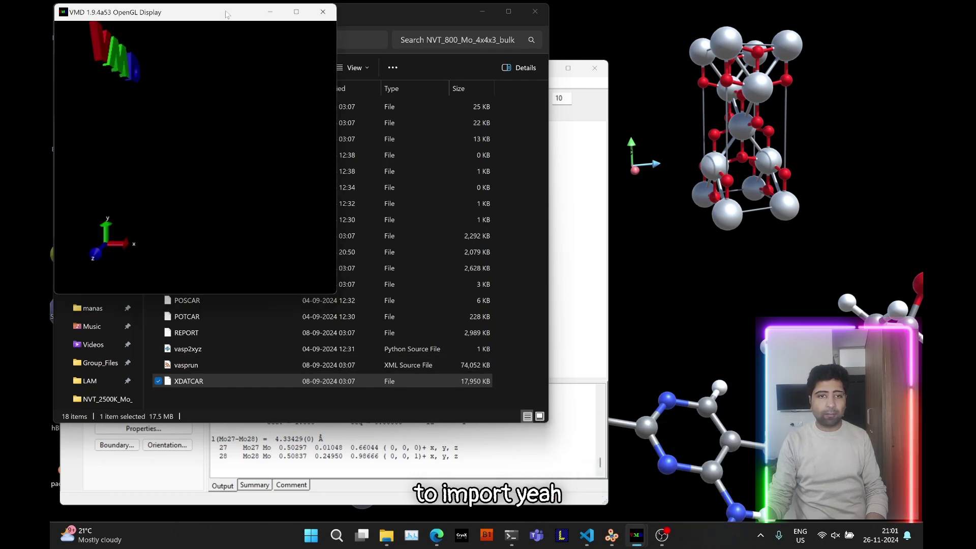
left_click_drag(223, 11, 502, 121)
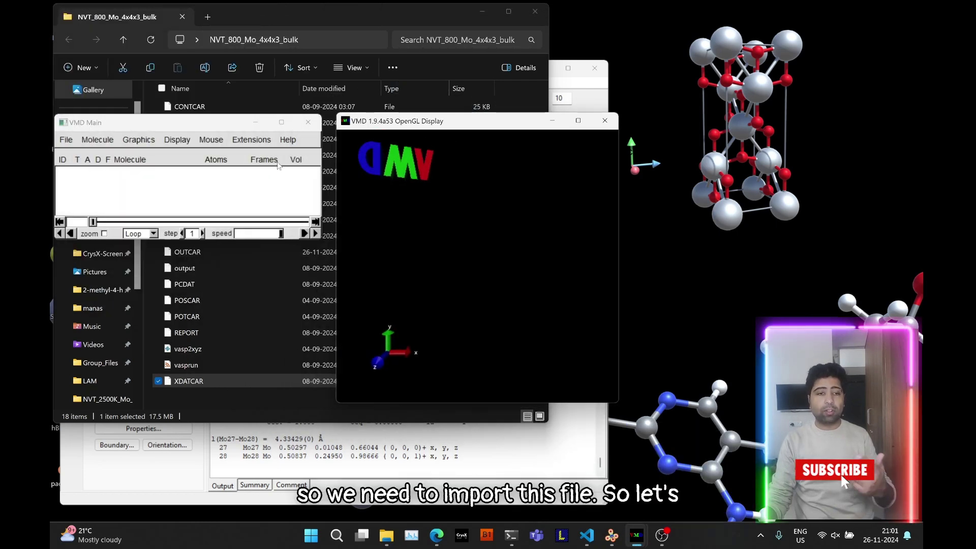
Load XDATCAR as a new molecule with file type VASP_XDATCAR5
left_click(66, 139)
left_click(93, 155)
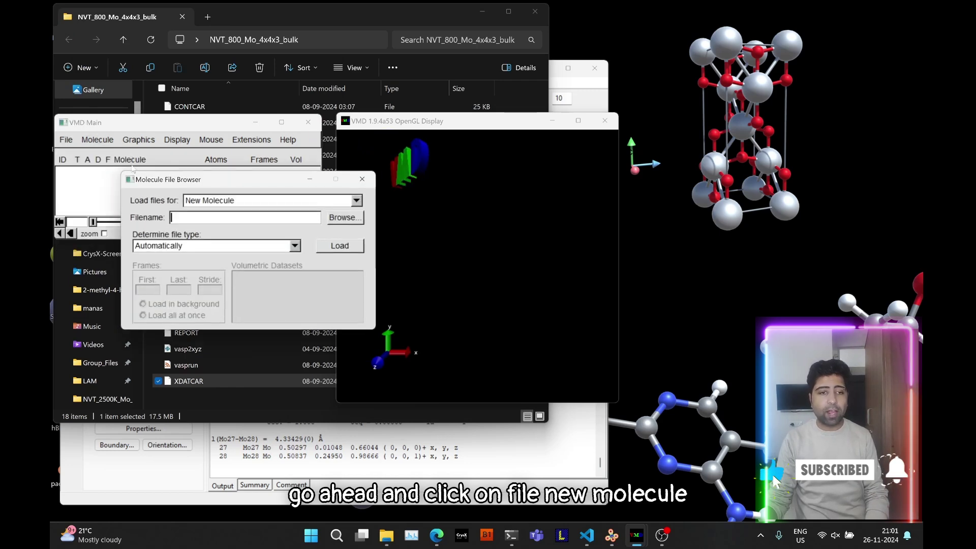
left_click(332, 218)
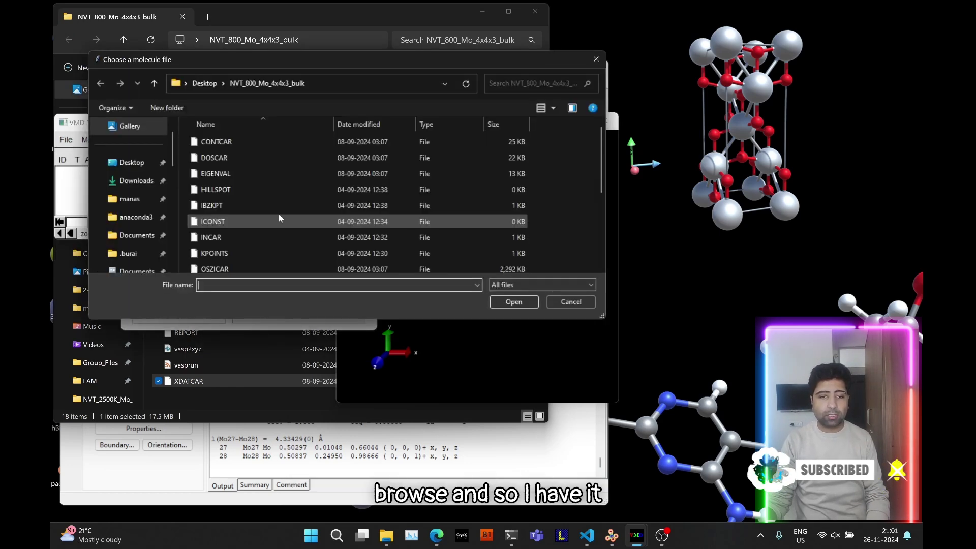
scroll(259, 190, "down", 3)
left_click(242, 266)
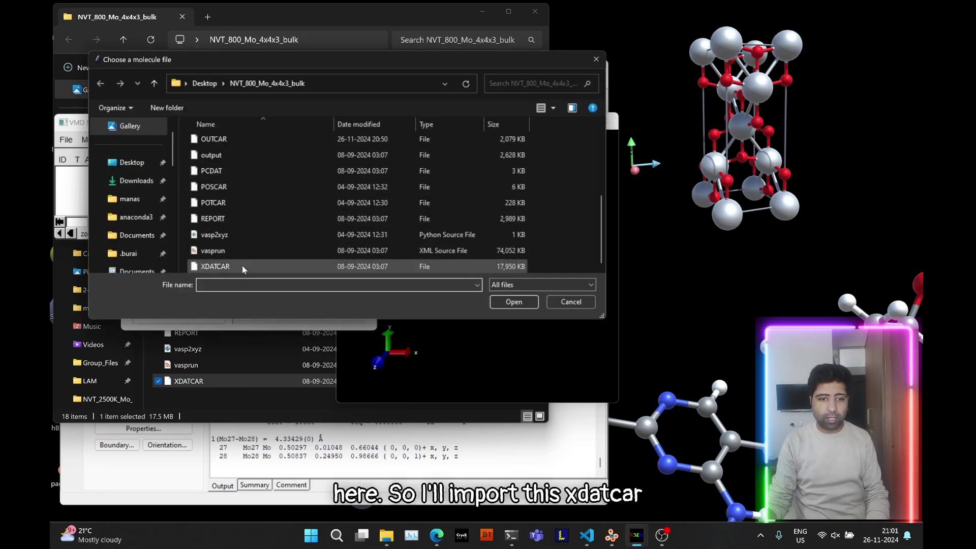
left_click(511, 301)
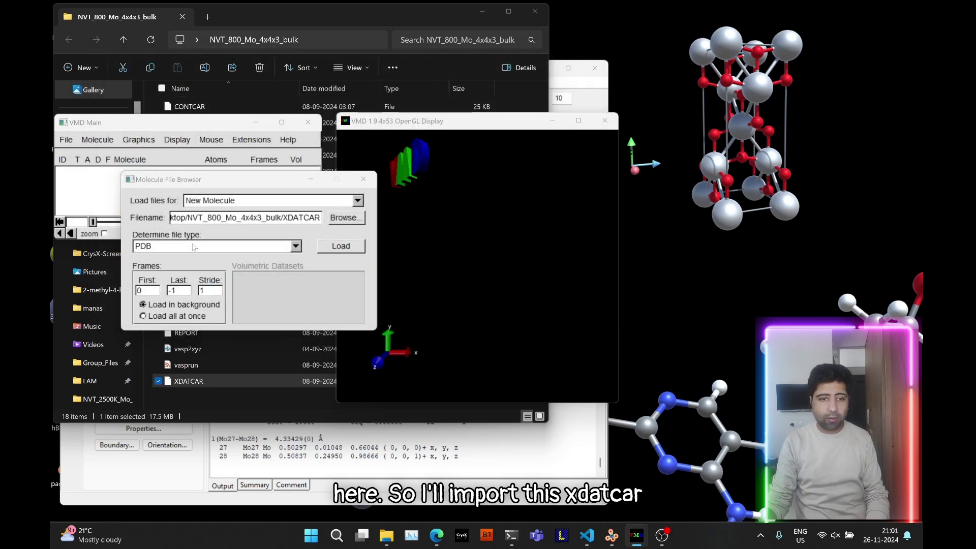
left_click(204, 246)
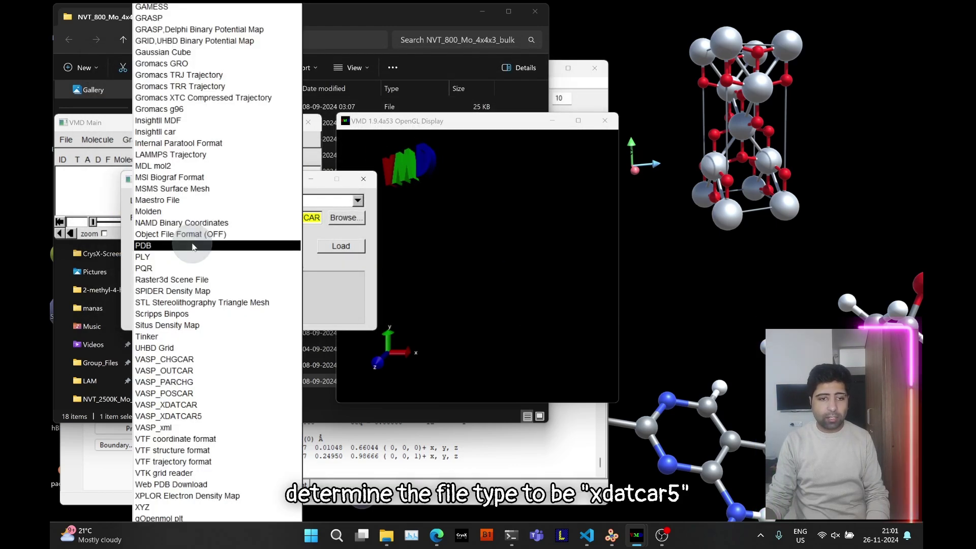
left_click(191, 416)
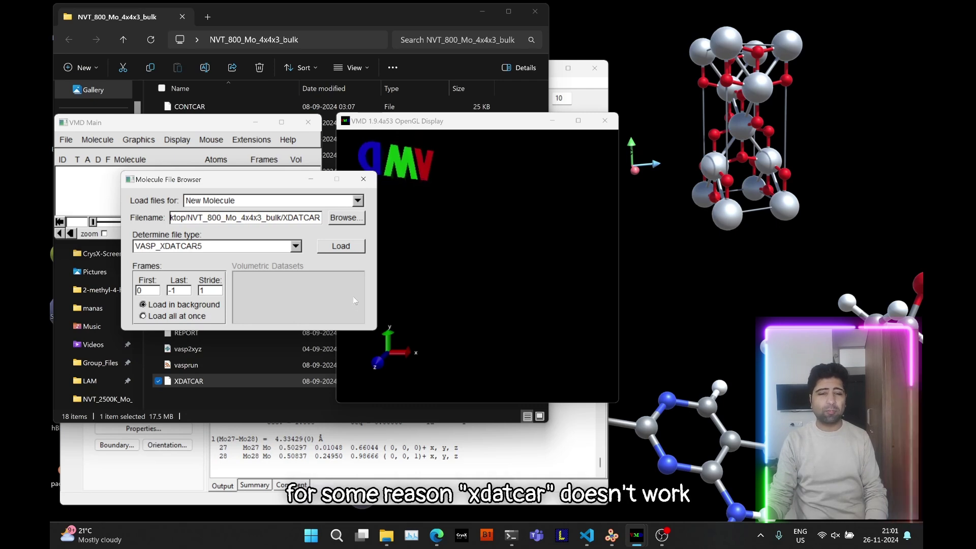
left_click(340, 247)
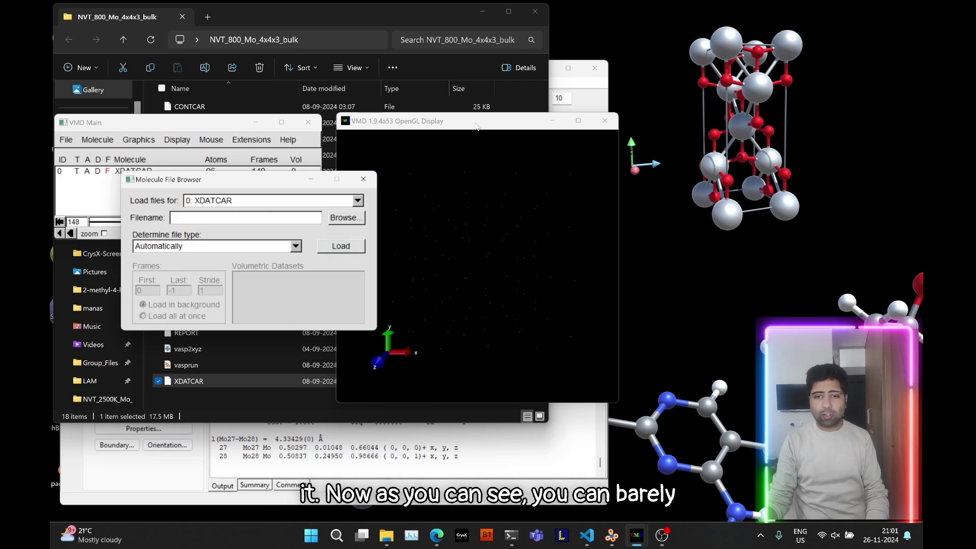
left_click_drag(476, 126, 488, 104)
left_click(476, 184)
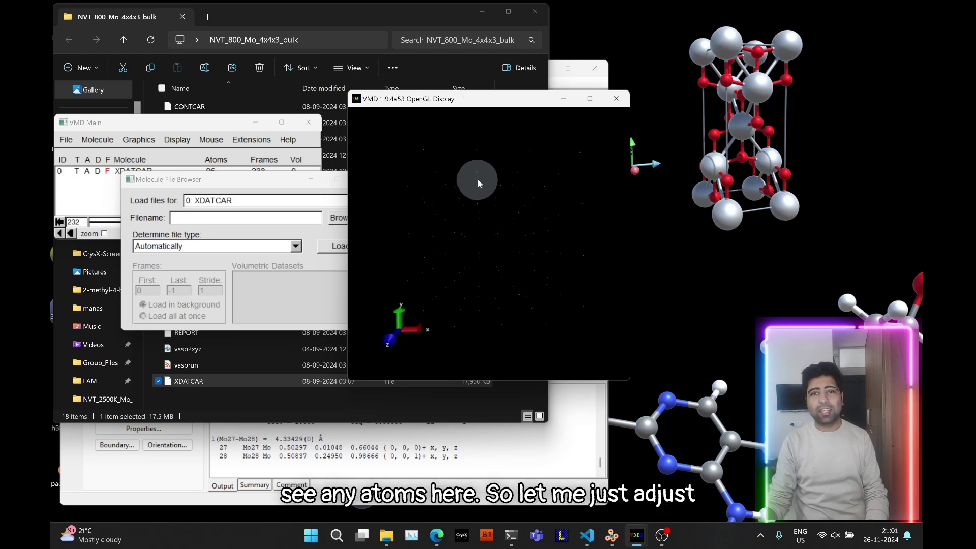
Switch the drawing method from Lines to CPK and rotate the structure
left_click(138, 142)
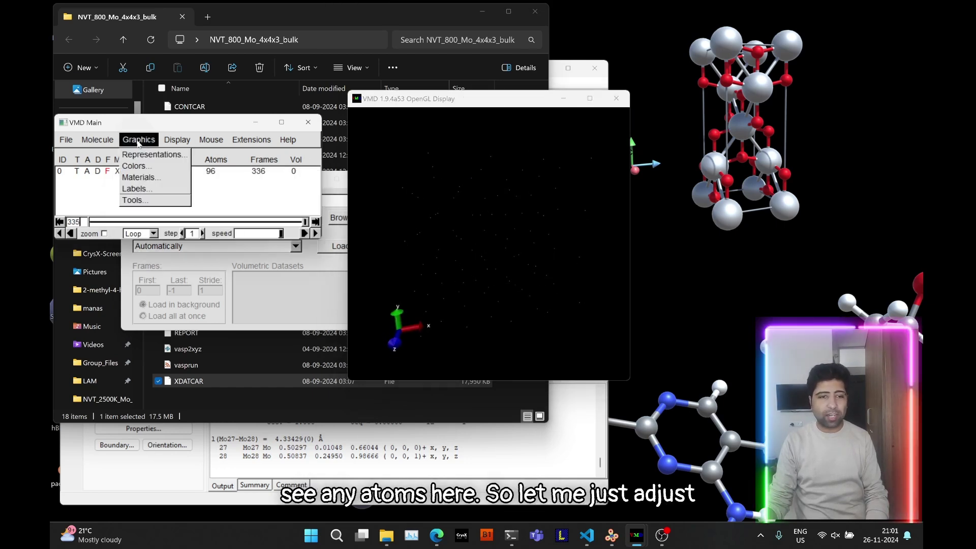
left_click(143, 156)
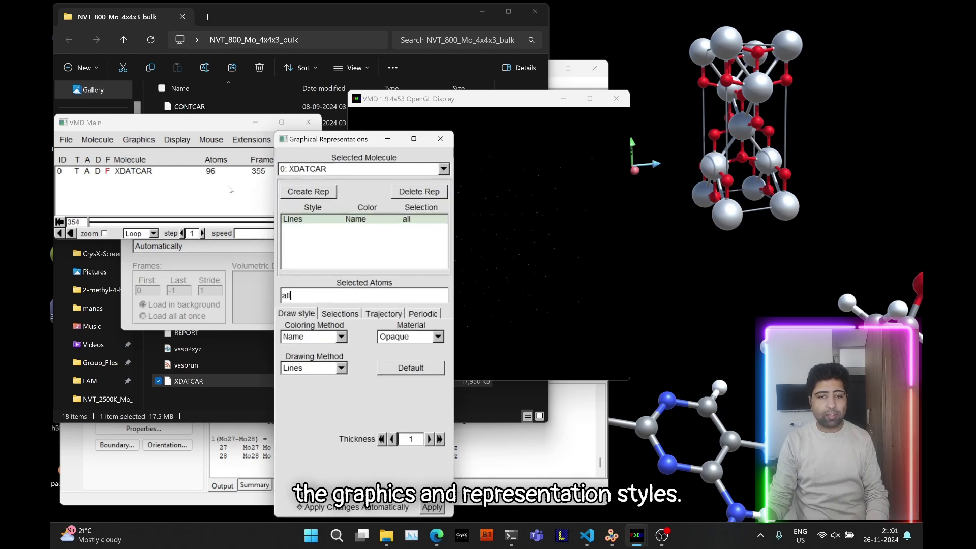
left_click(303, 367)
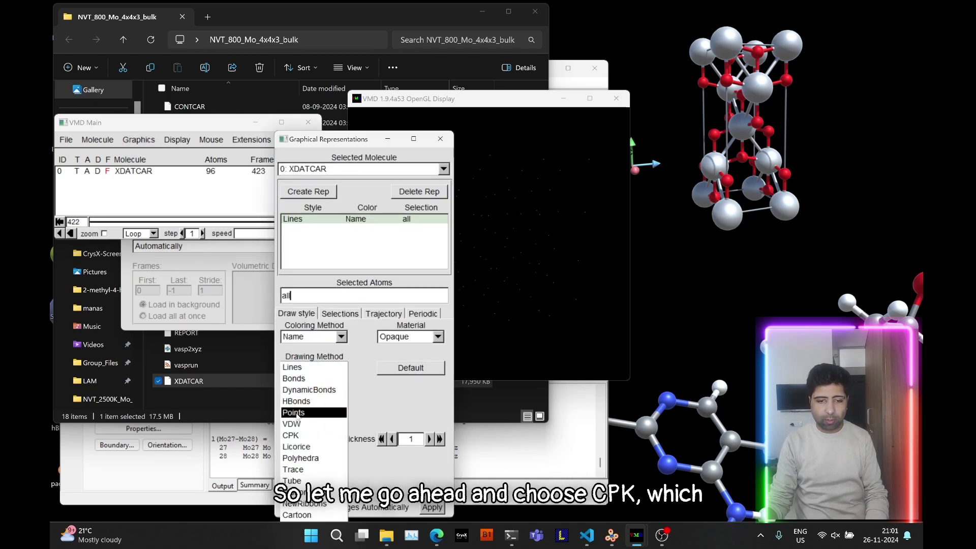
left_click(296, 436)
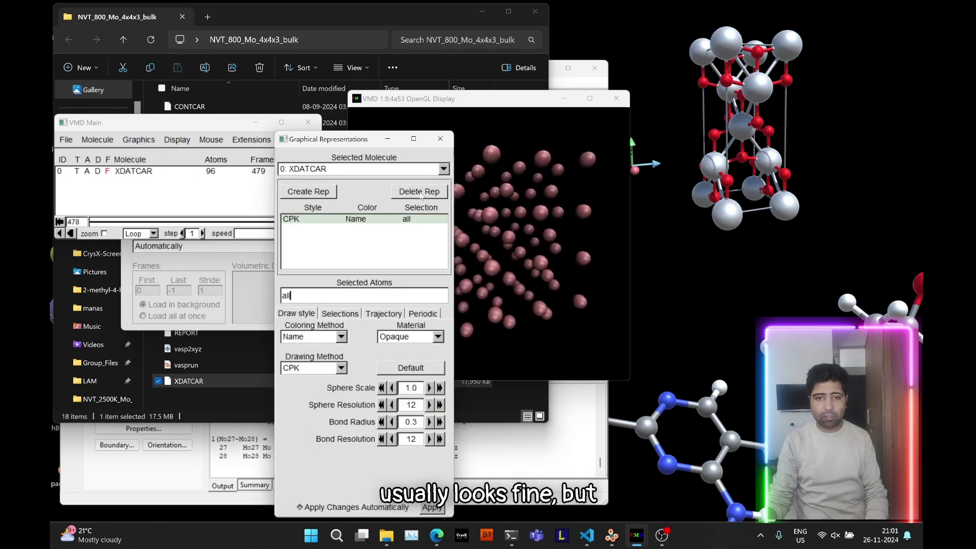
left_click(464, 193)
left_click_drag(465, 194, 456, 229)
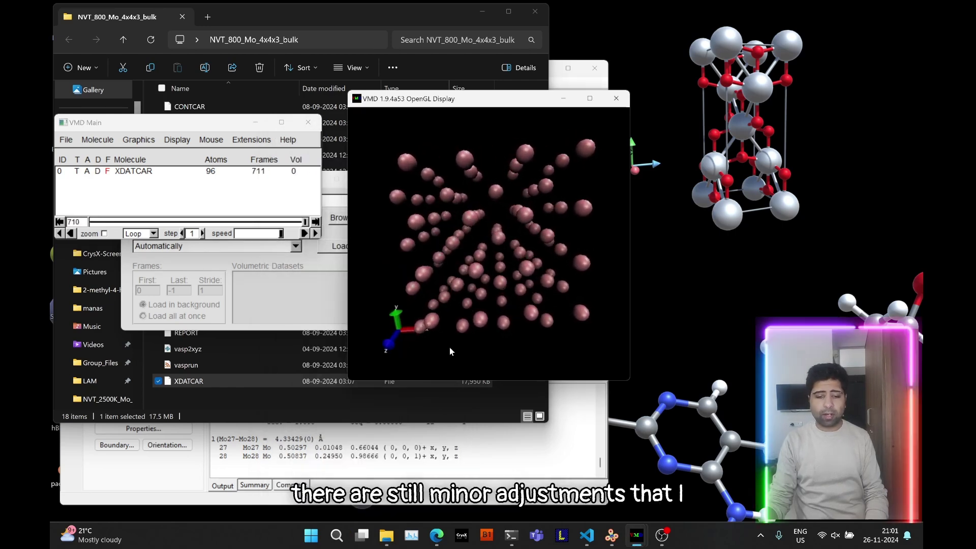
Run 'pbc box' in the console, then hide the console and rotate the boxed lattice
left_click(509, 473)
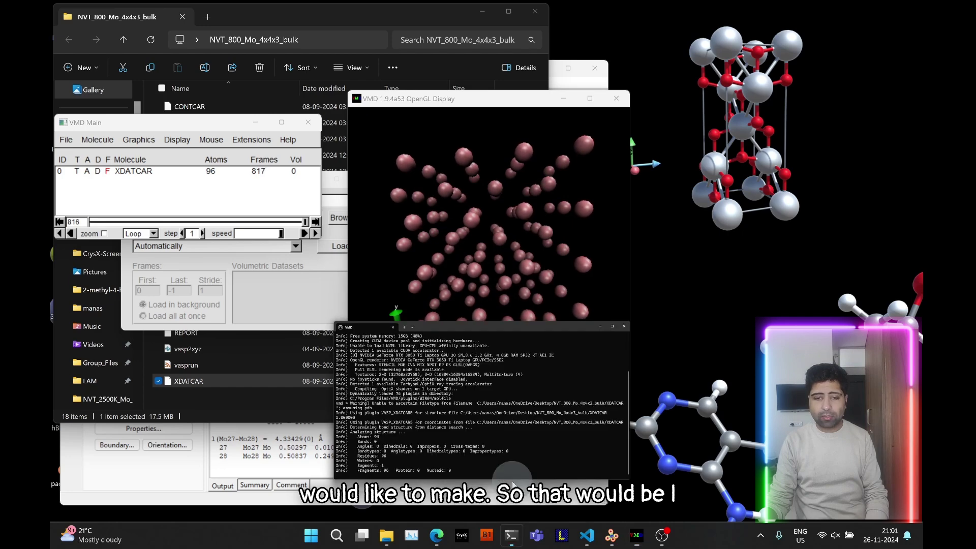
type("pbc box")
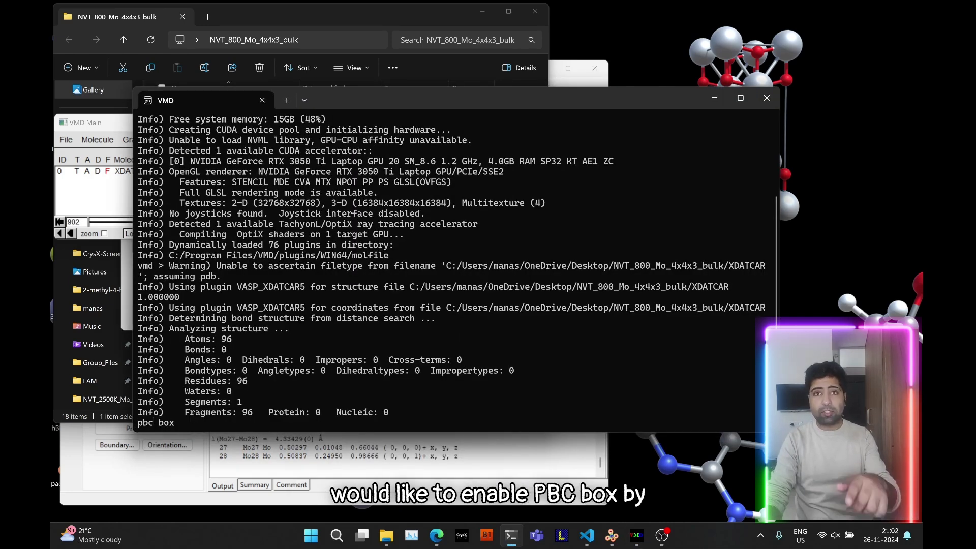
key("Return")
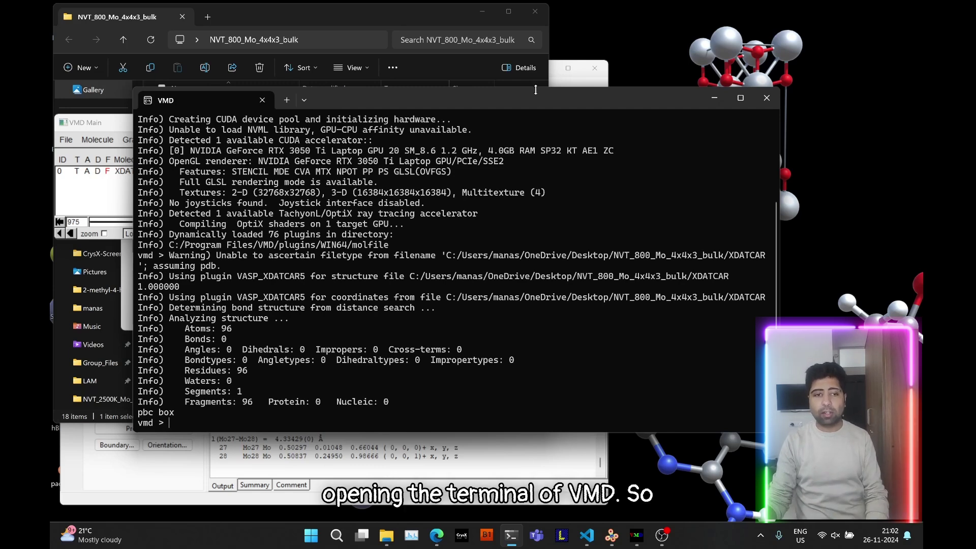
left_click_drag(538, 98, 543, 99)
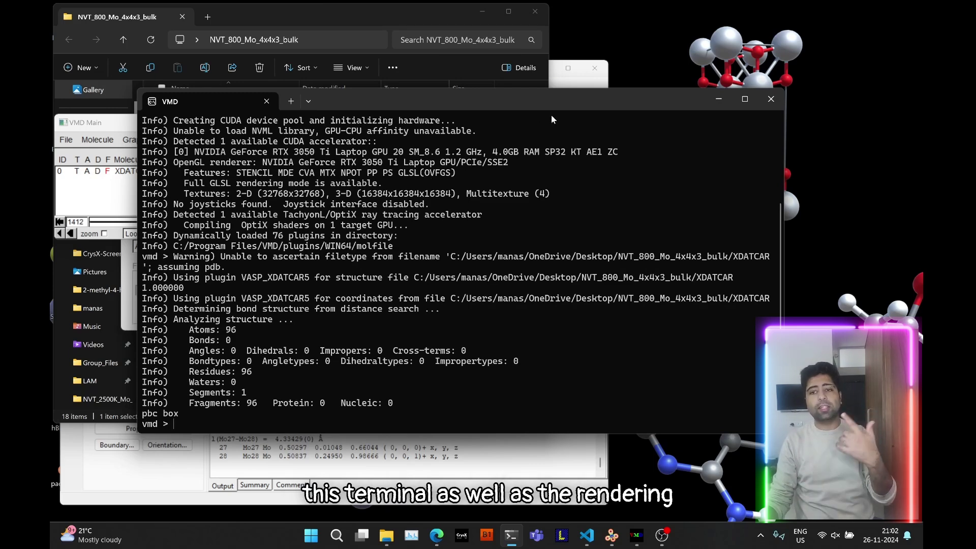
left_click(716, 100)
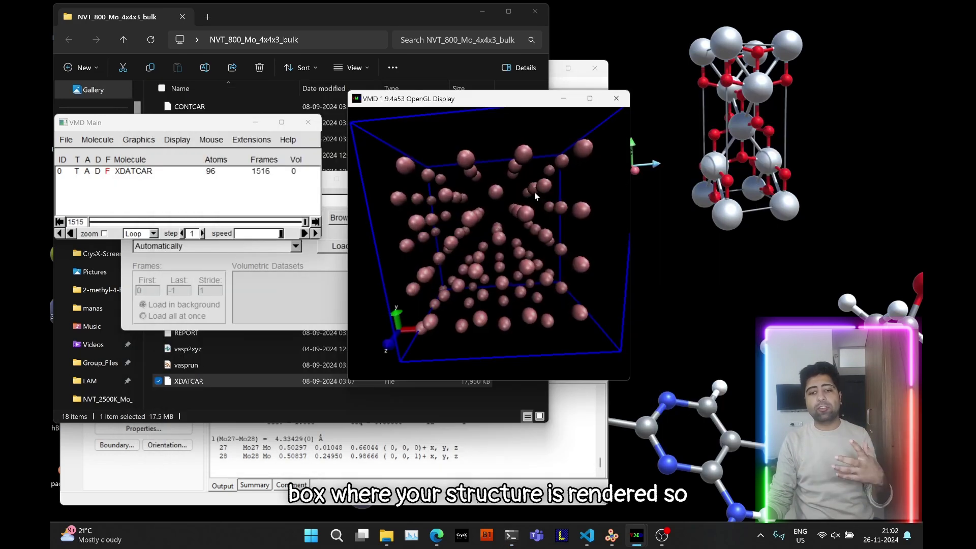
mouse_move(532, 205)
left_mouse_down()
mouse_move(498, 219)
mouse_move(507, 239)
left_mouse_up()
scroll(500, 223, "up", 2)
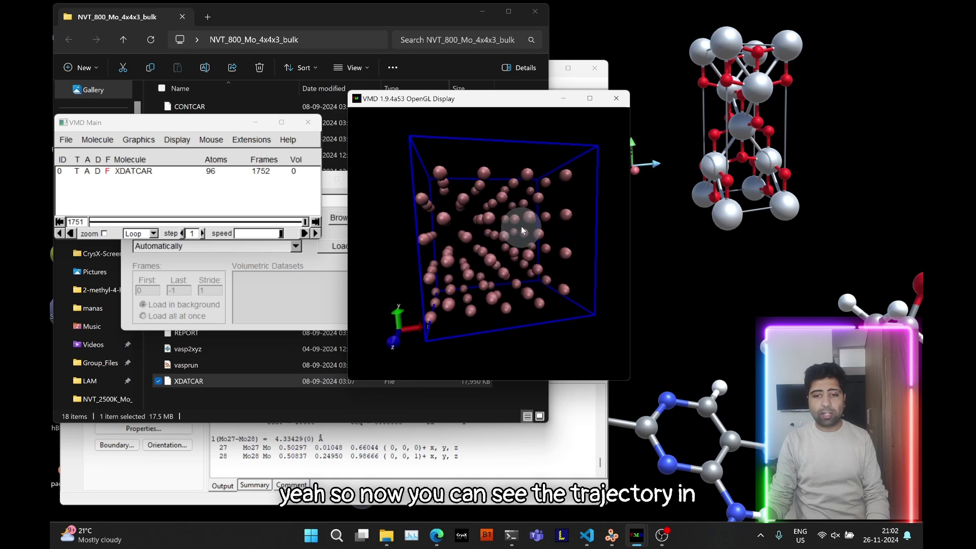
Set the display projection to Orthographic
left_click(178, 140)
left_click(187, 189)
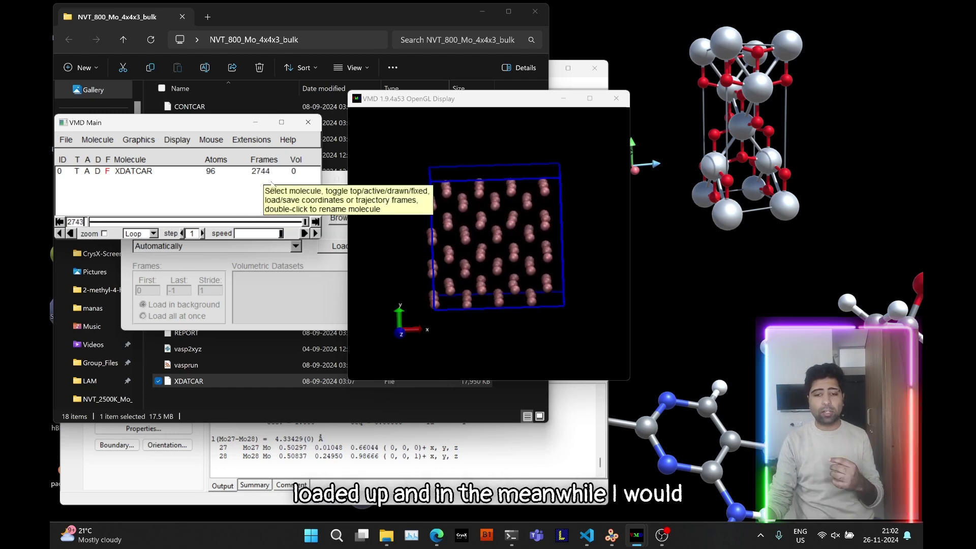
left_click(441, 542)
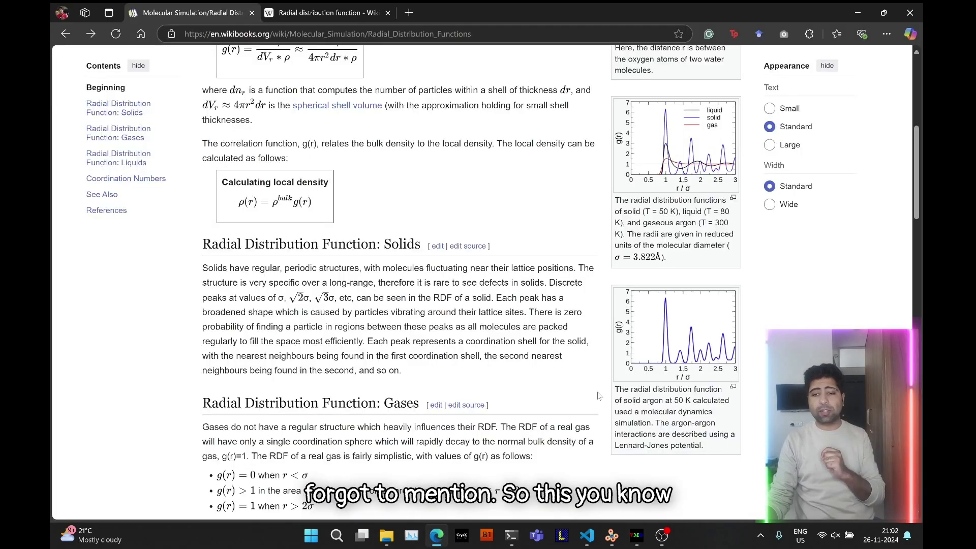
scroll(598, 395, "up", 3)
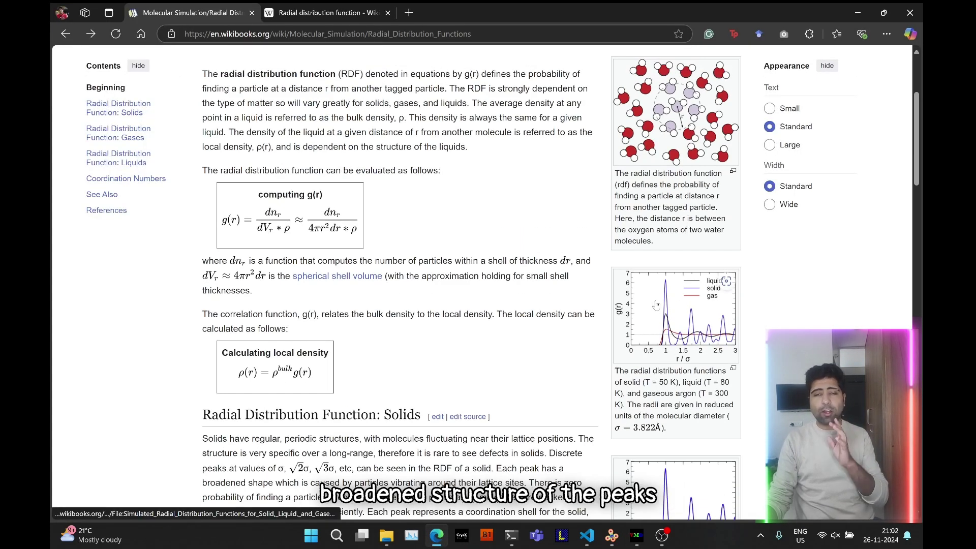
scroll(676, 288, "down", 6)
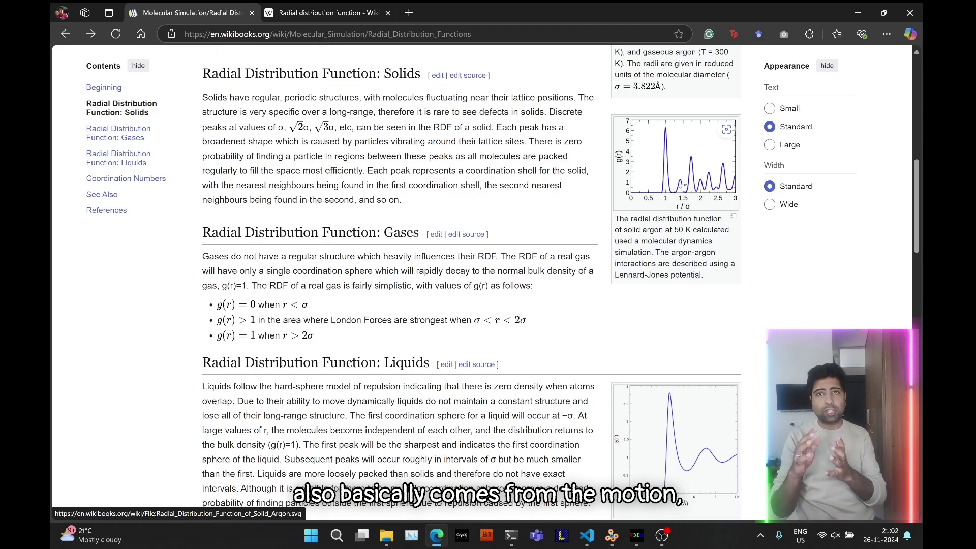
mouse_move(636, 536)
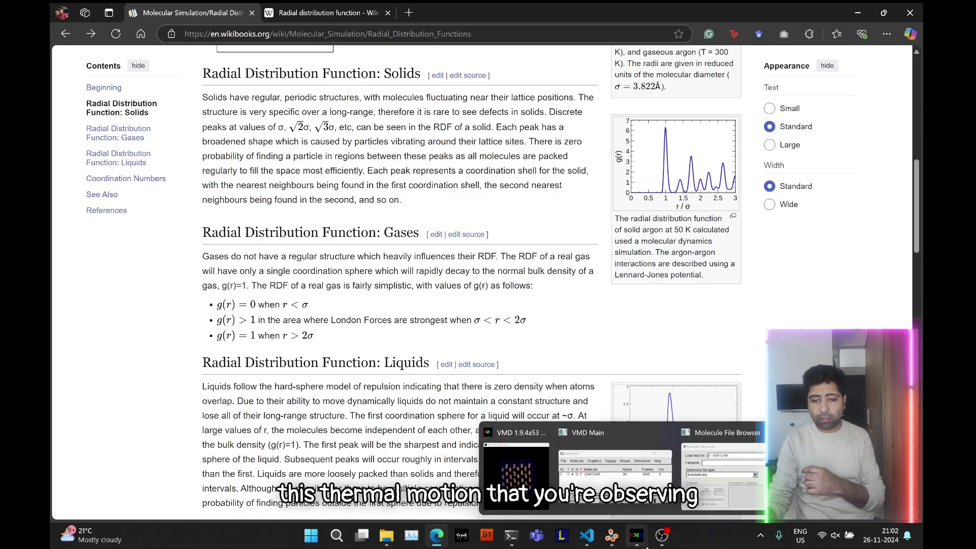
left_click(531, 457)
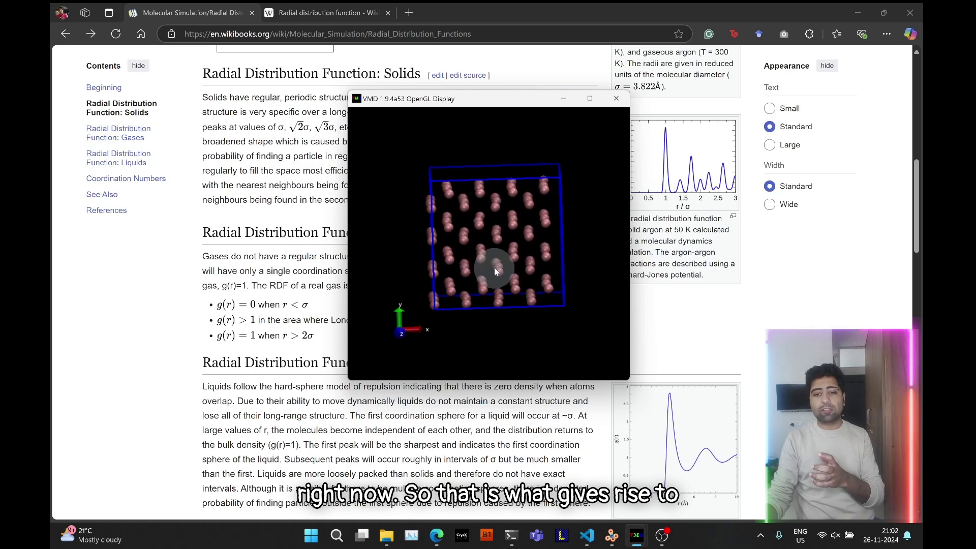
left_click_drag(492, 273, 490, 263)
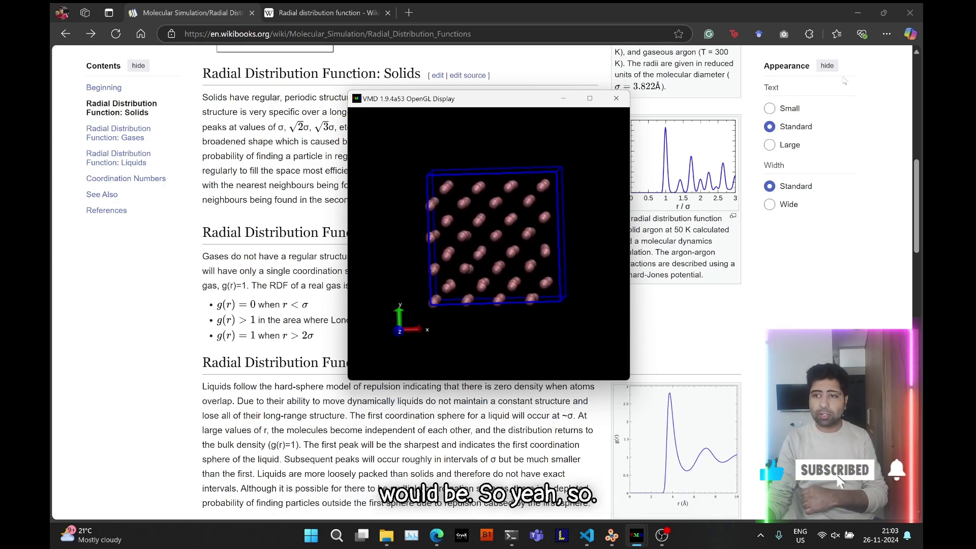
left_click(864, 10)
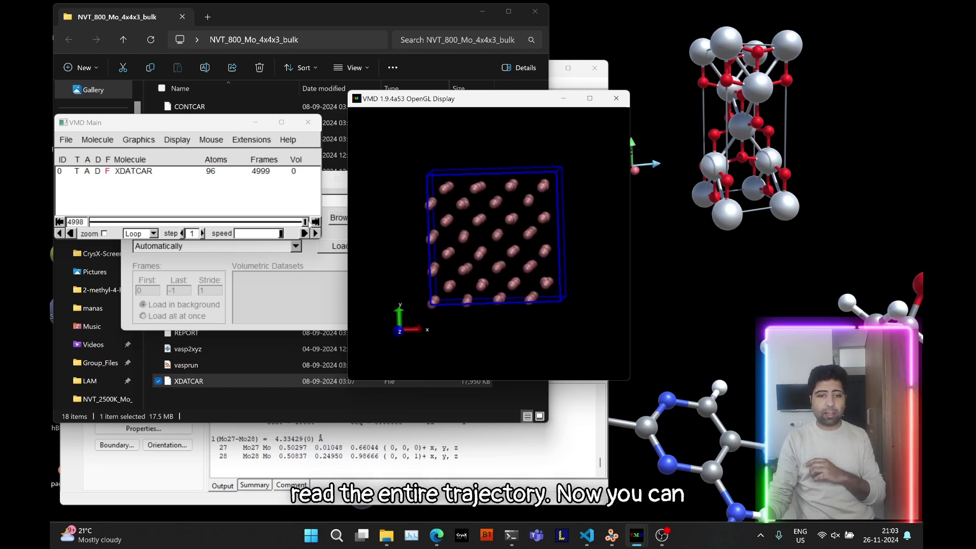
Move the frame slider back to mid-trajectory, then open the Extensions > Analysis tool list
mouse_move(307, 222)
left_mouse_down()
mouse_move(99, 230)
mouse_move(305, 223)
left_mouse_up()
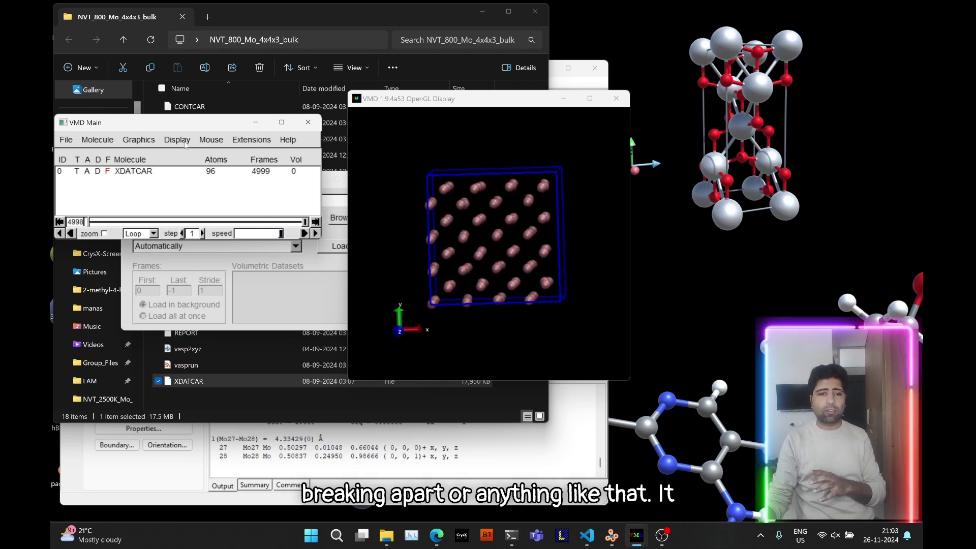
left_click(185, 145)
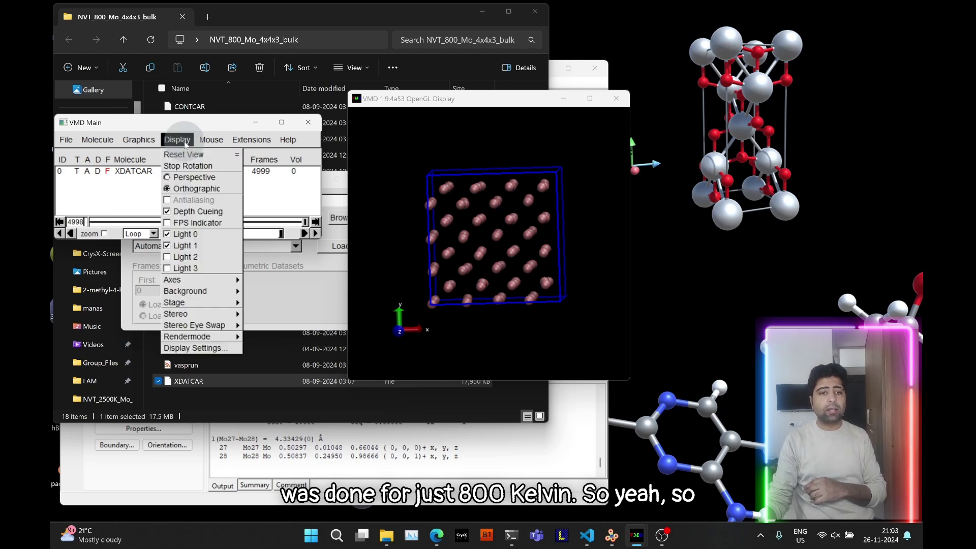
left_click(186, 145)
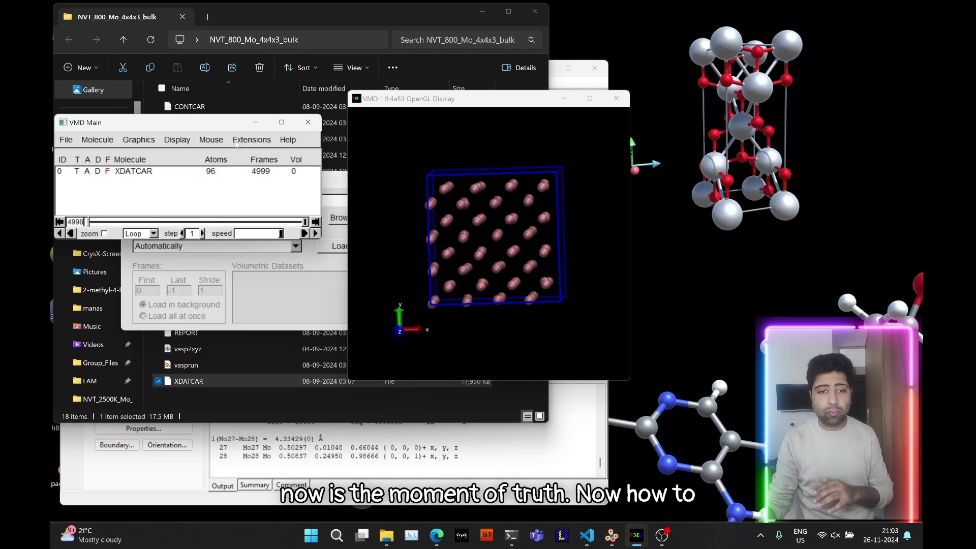
left_click(237, 141)
mouse_move(247, 154)
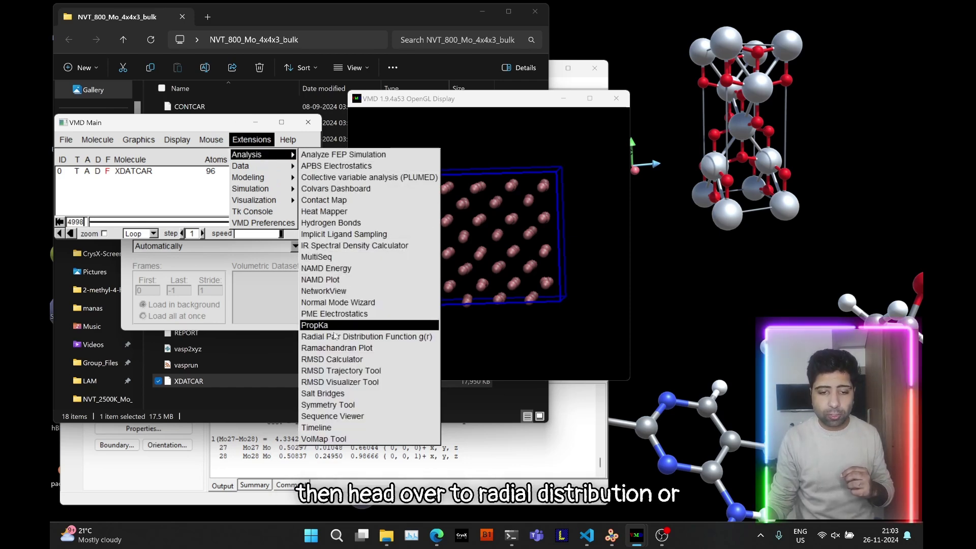
Open the Radial Pair Distribution Function g(r) tool with Use Molecule set to 0:XDATCAR
left_click(356, 336)
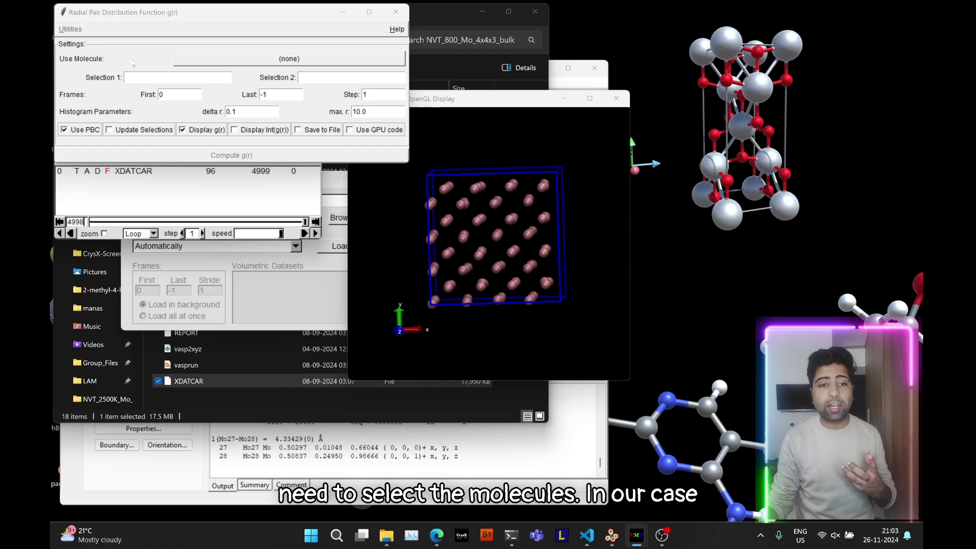
left_click(185, 61)
left_click(186, 76)
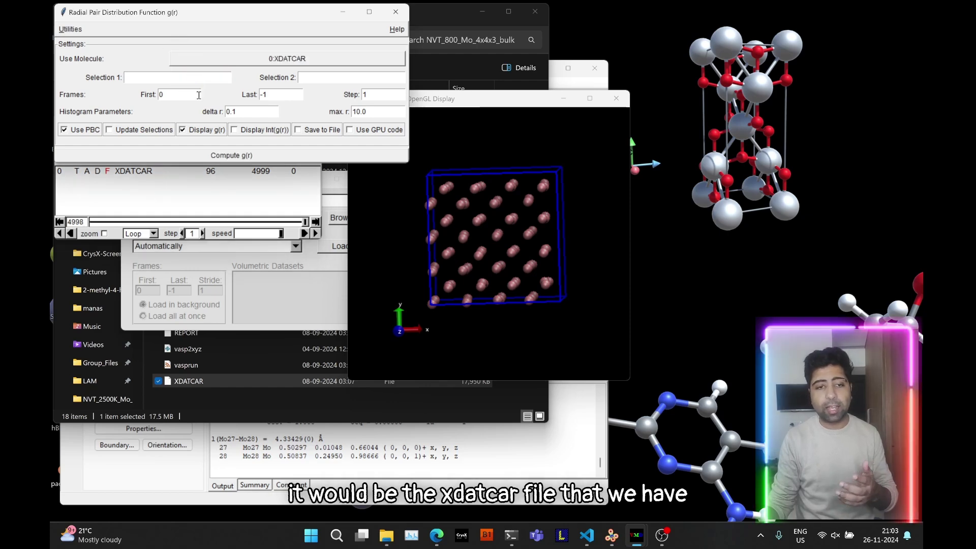
left_click_drag(185, 15, 441, 101)
type("Mo")
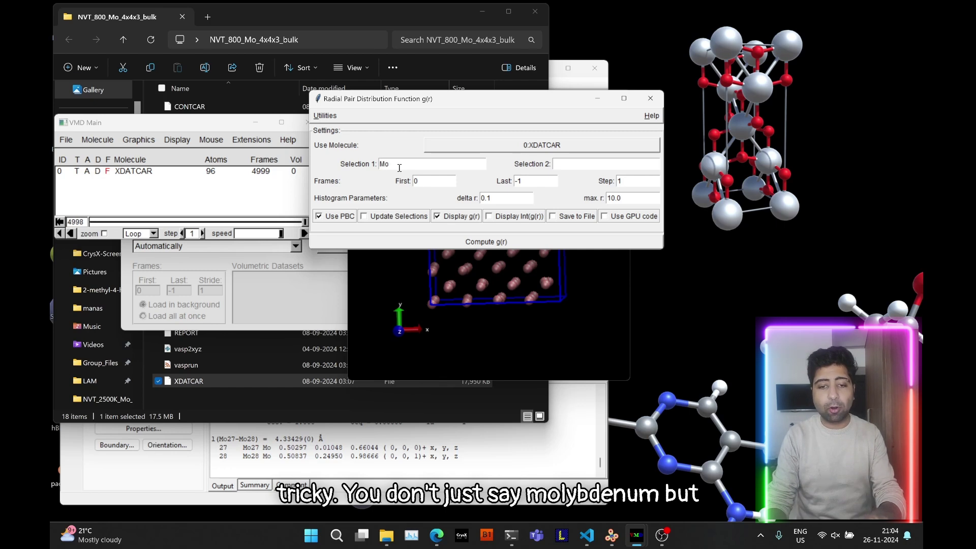
Enter 'name Mo' as both Selection 1 and Selection 2
type("name")
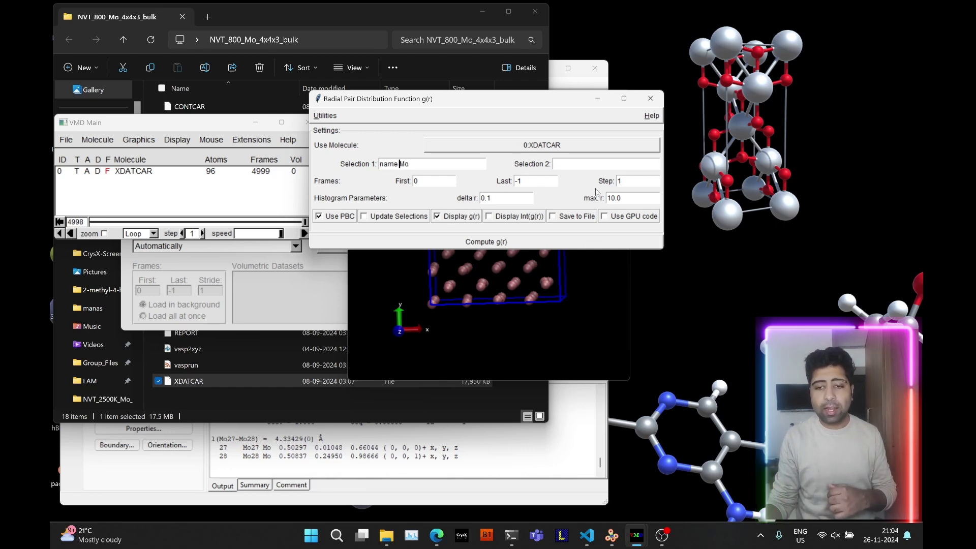
left_click(599, 162)
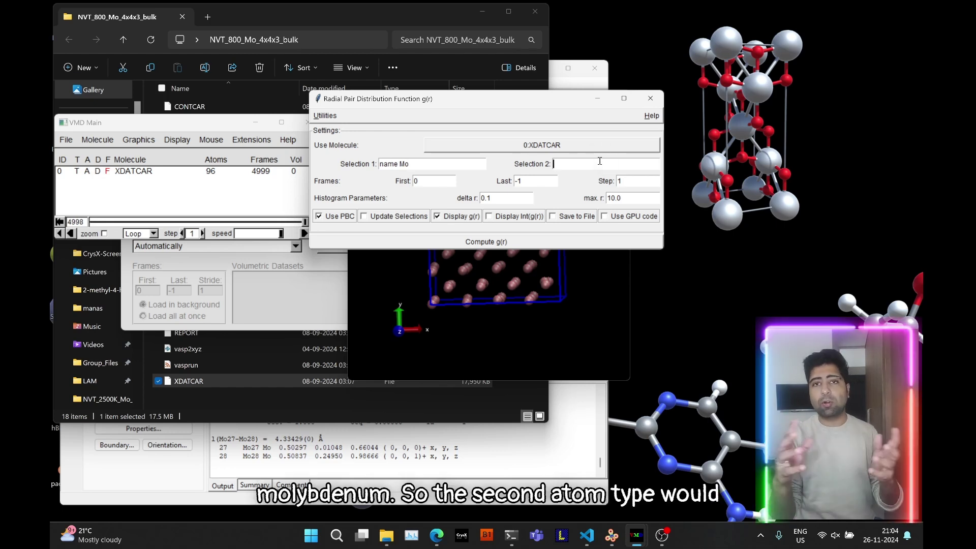
type("name M")
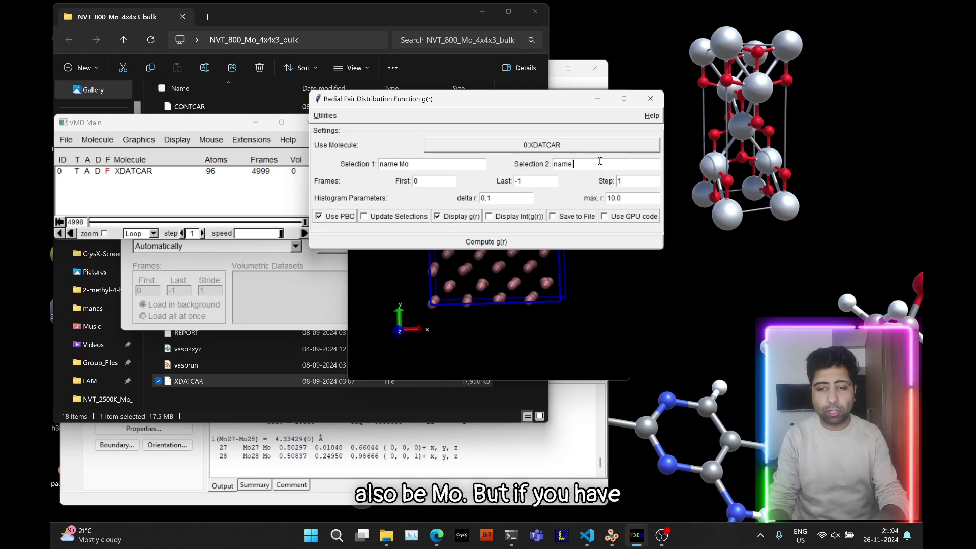
type("o")
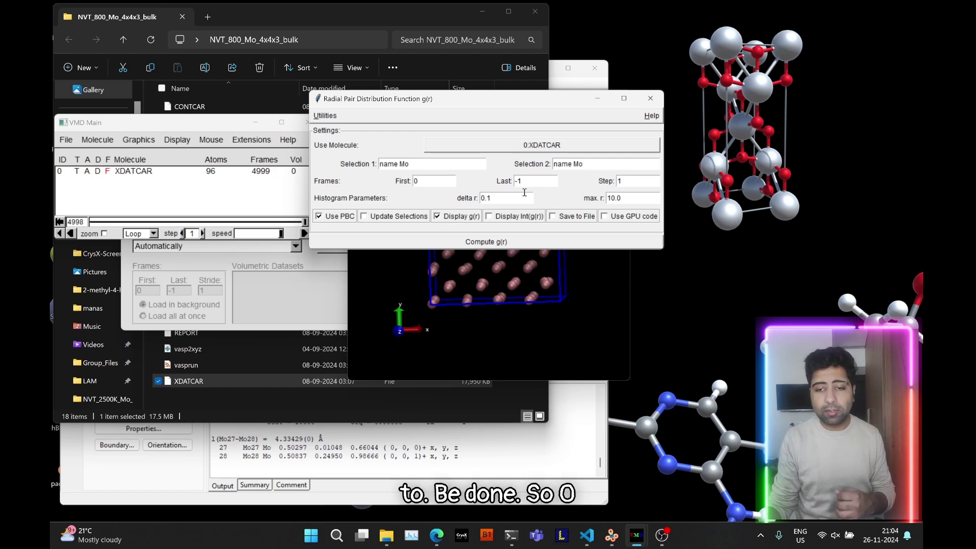
Keep First 0 and Last -1, and set the frame Step to 20
double_click(420, 181)
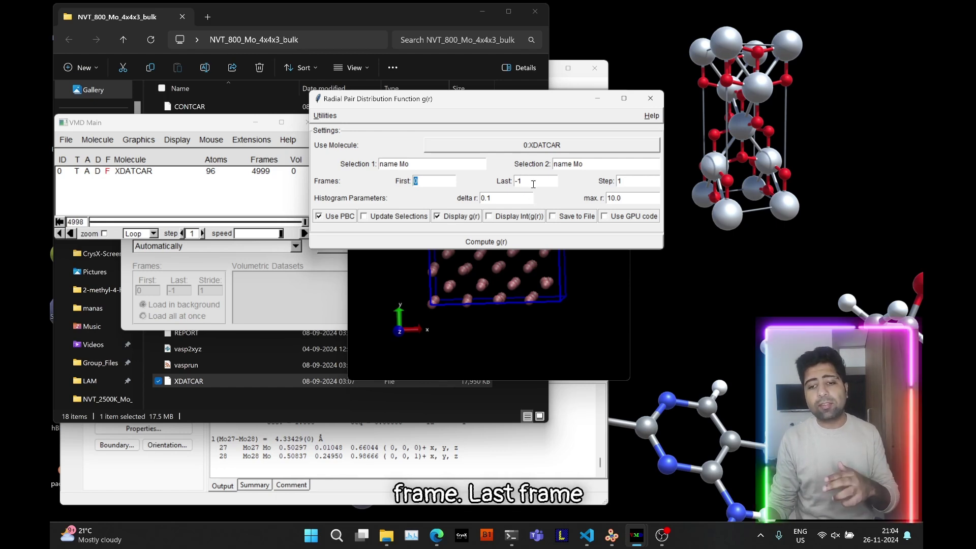
double_click(517, 182)
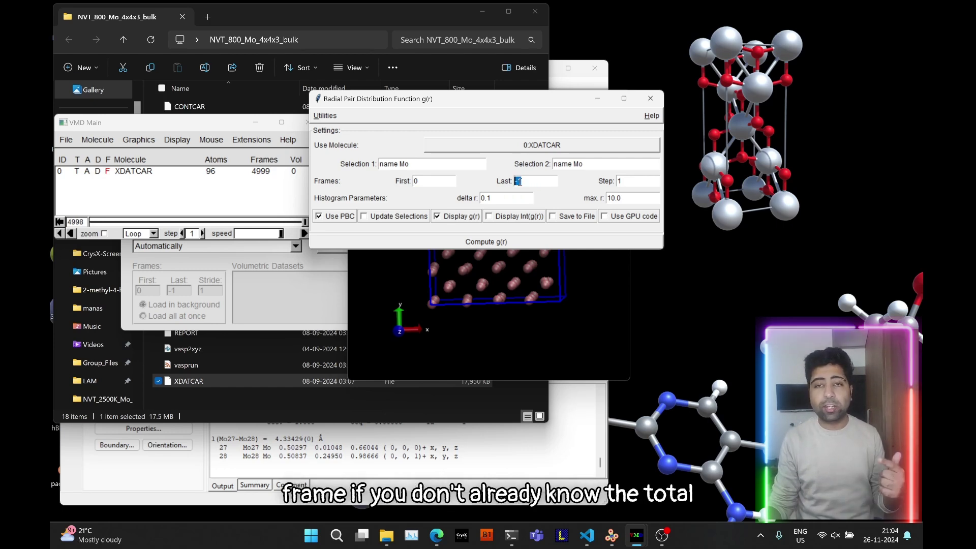
left_click(621, 181)
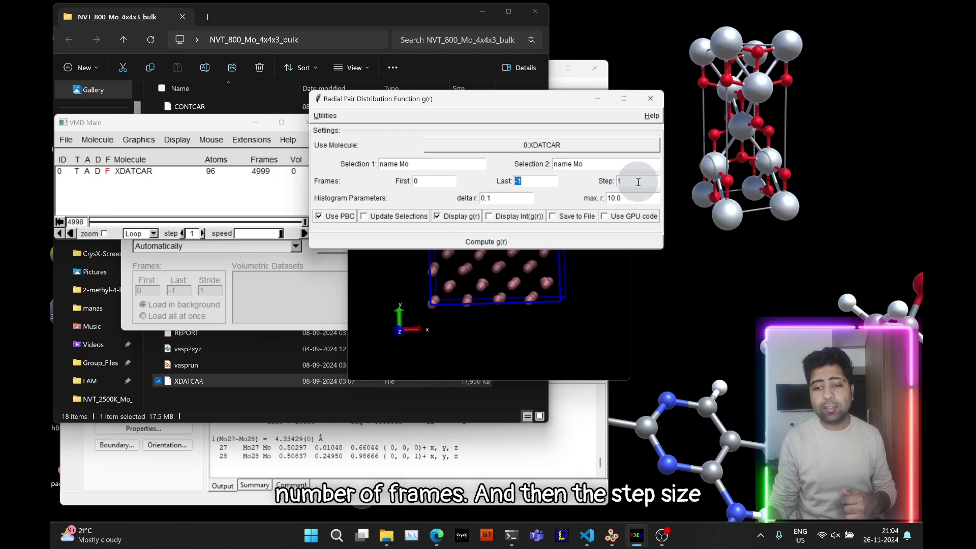
double_click(615, 183)
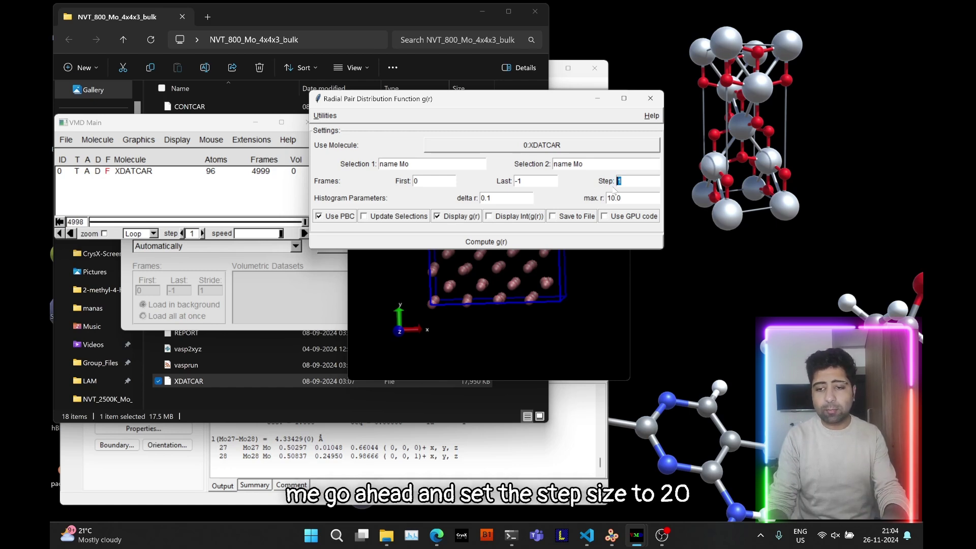
type("20")
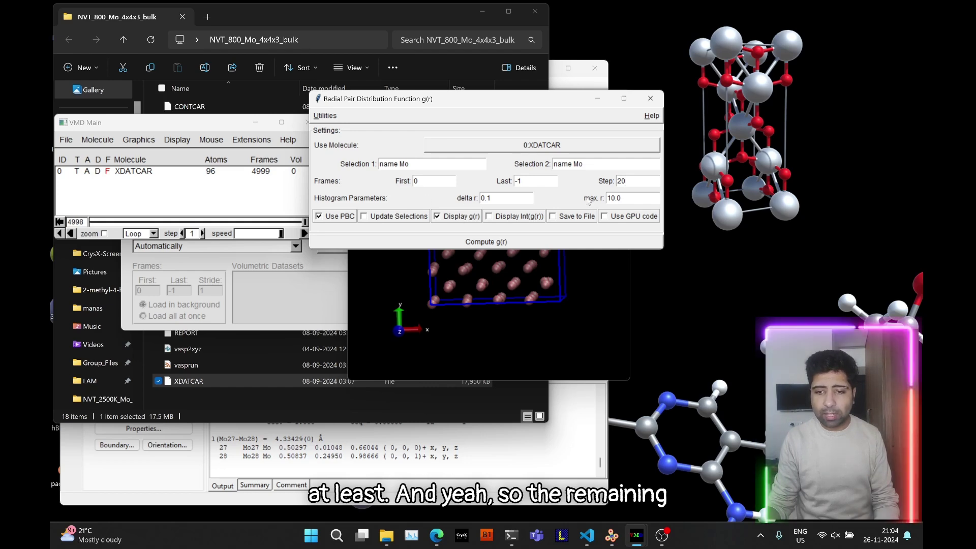
left_click(435, 544)
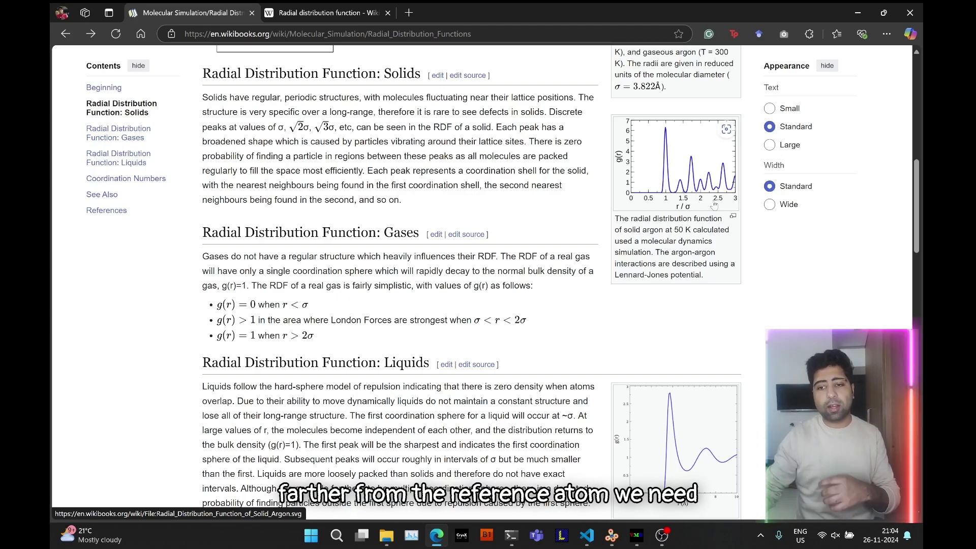
left_click(856, 12)
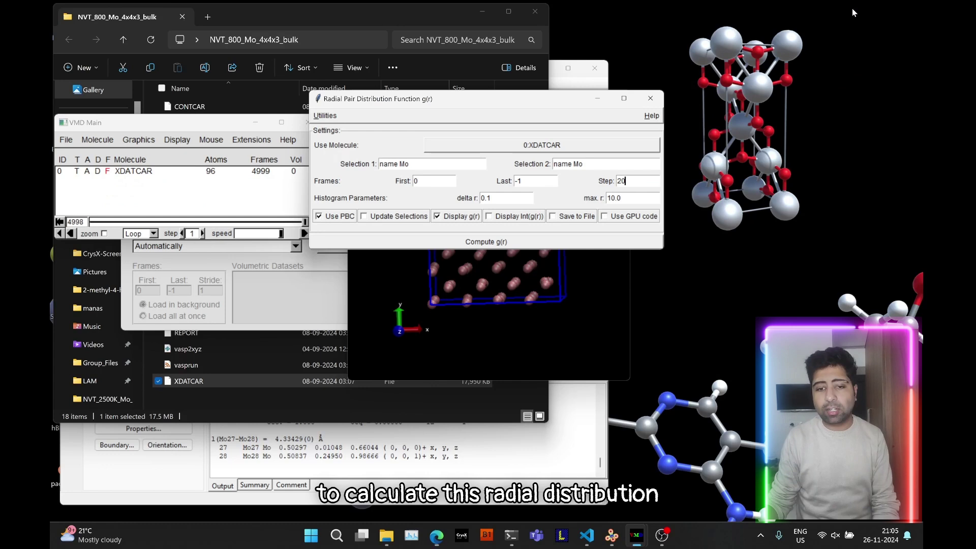
Compute the Mo–Mo g(r) and dismiss the success dialog to show the MultiPlot graph
left_click(486, 242)
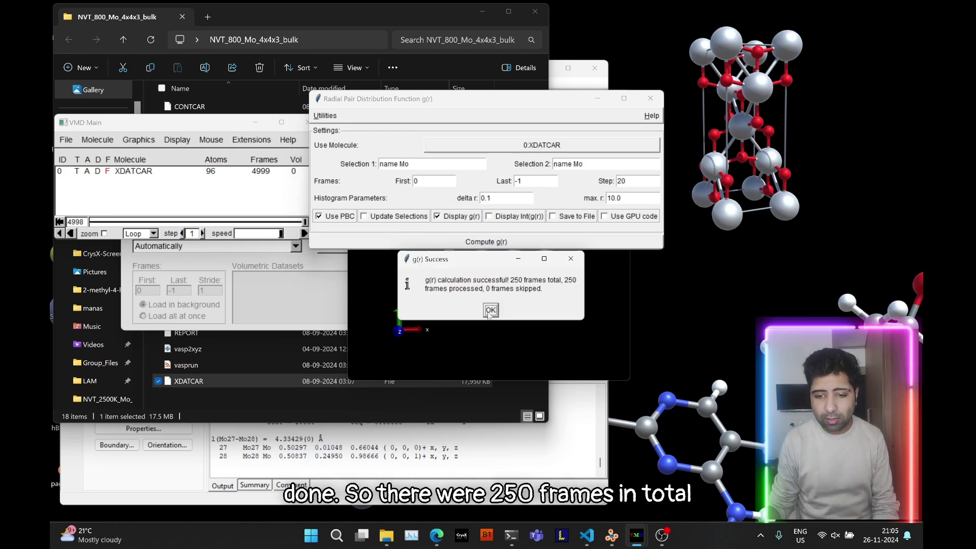
left_click(489, 311)
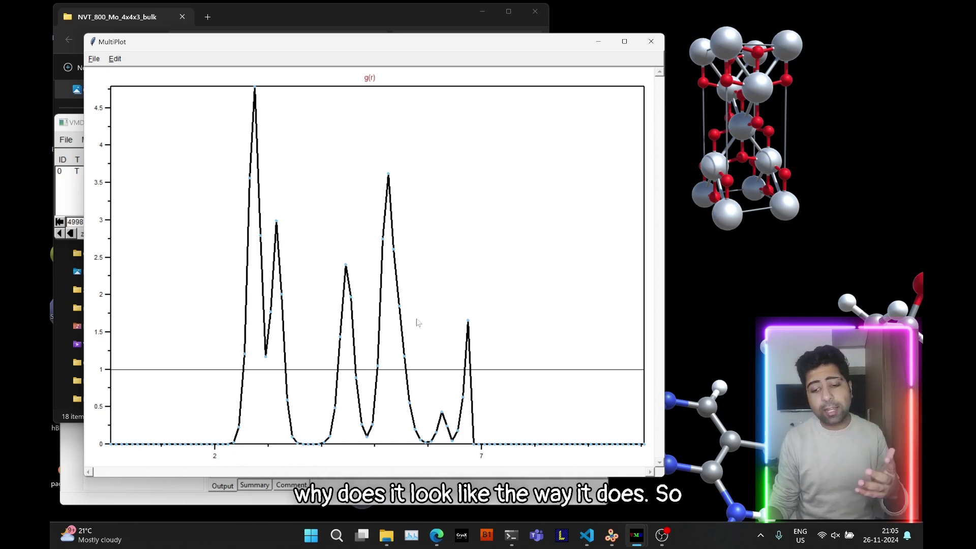
Resize the MultiPlot window to show the full g(r) curve, then return VESTA's CONTCAR to front
left_click(605, 542)
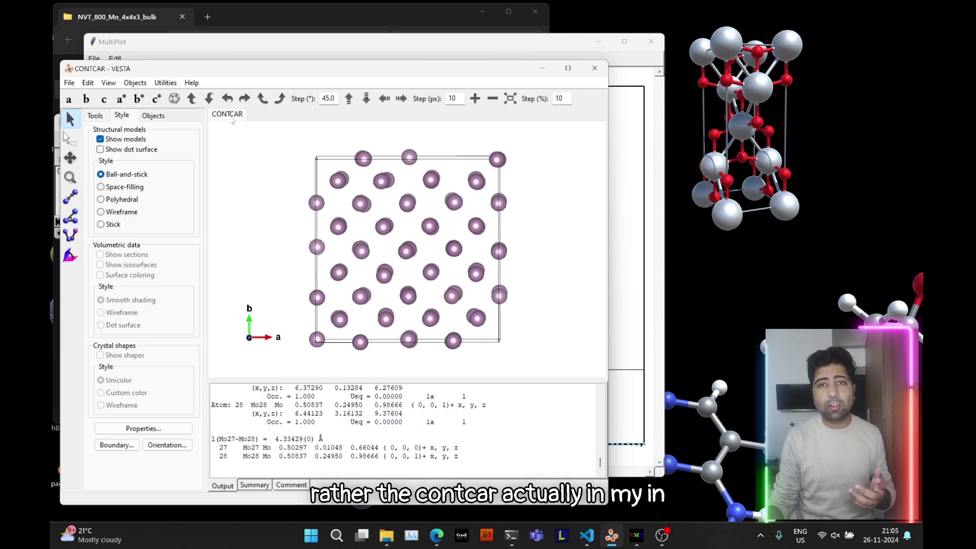
mouse_move(240, 75)
left_mouse_down()
mouse_move(449, 41)
mouse_move(416, 61)
left_mouse_up()
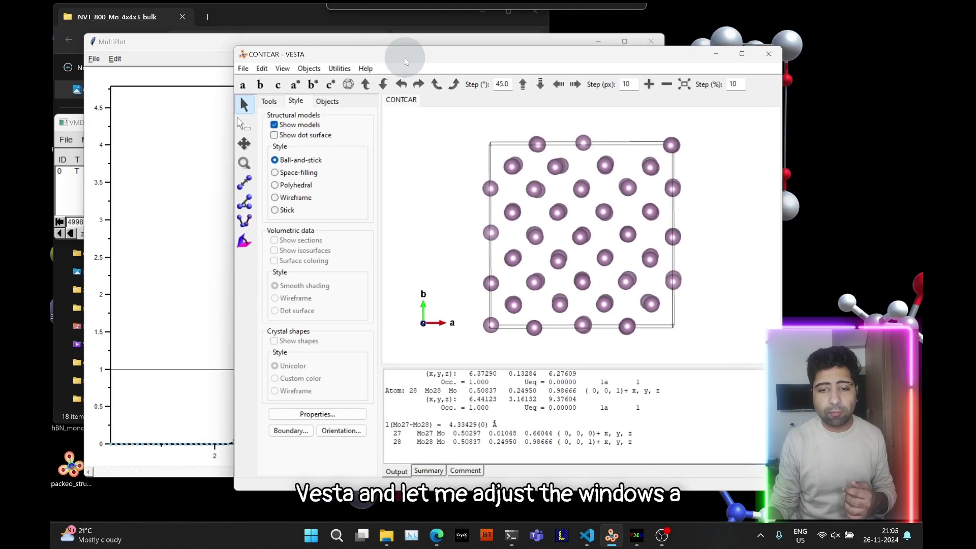
left_click(197, 44)
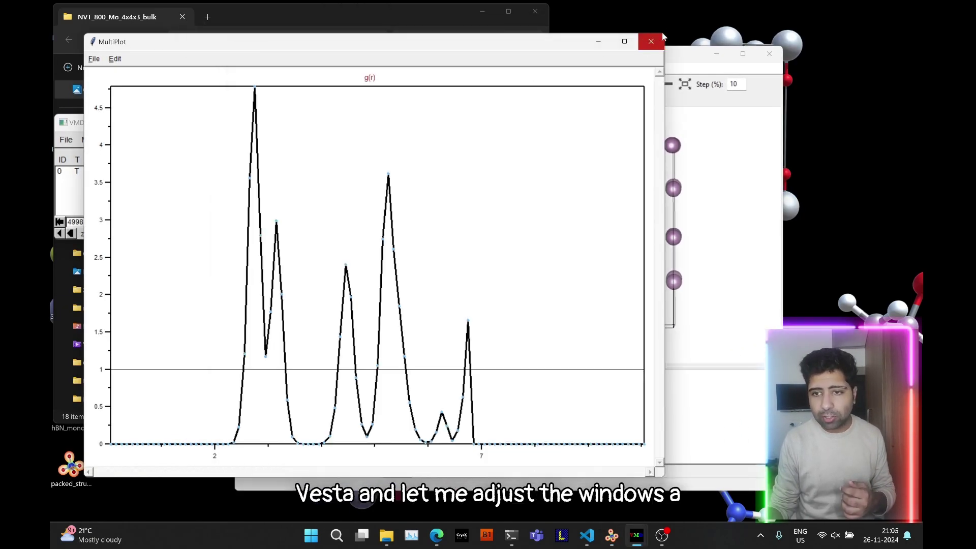
left_click_drag(666, 33, 431, 137)
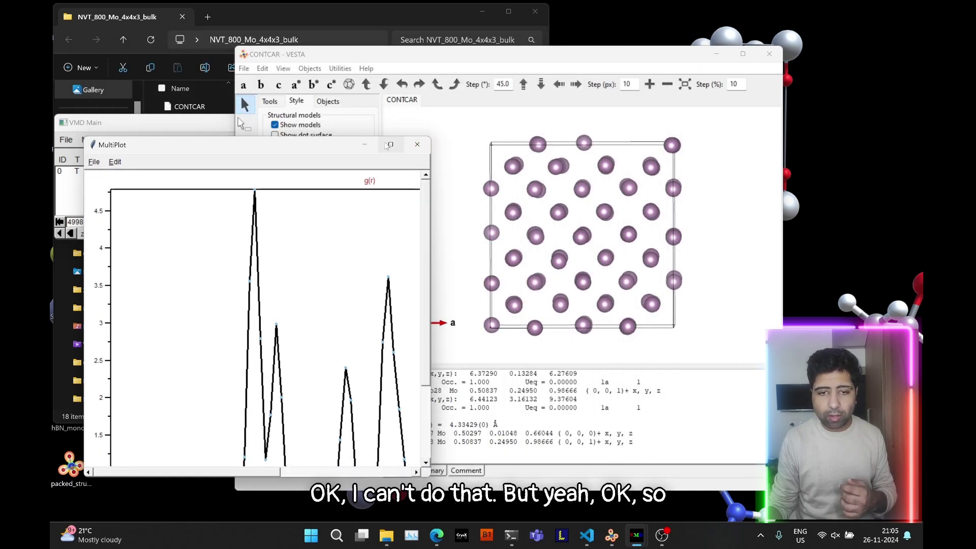
left_click(390, 145)
left_click_drag(633, 7, 305, 58)
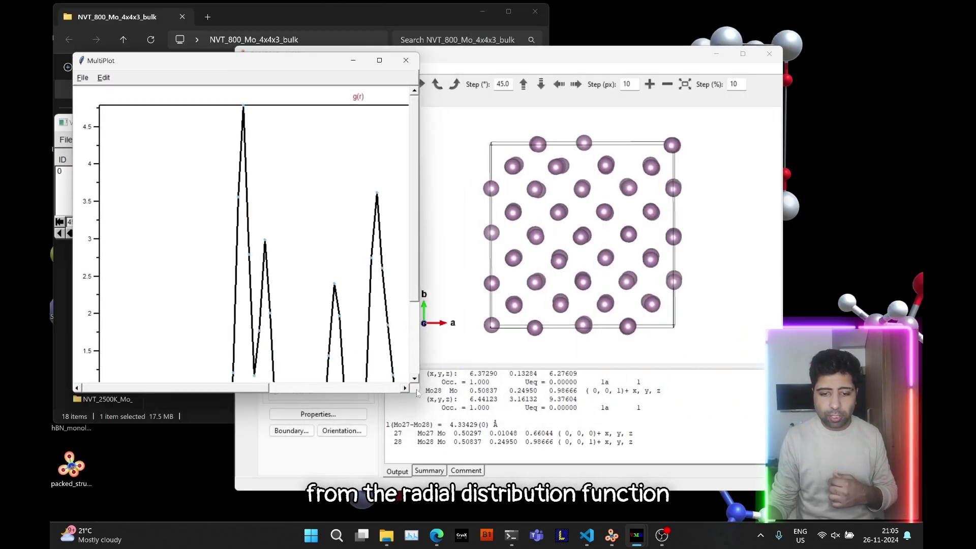
left_click_drag(418, 391, 721, 498)
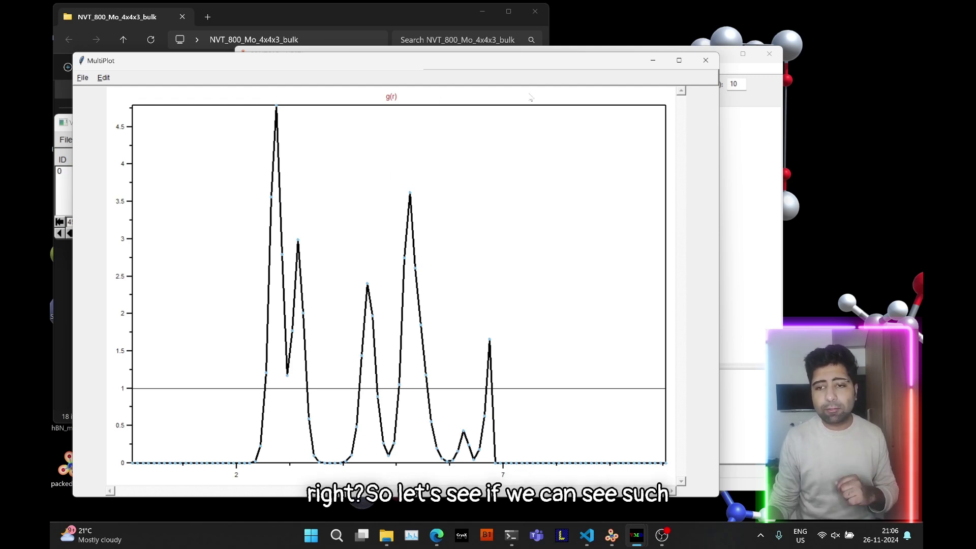
left_click(768, 178)
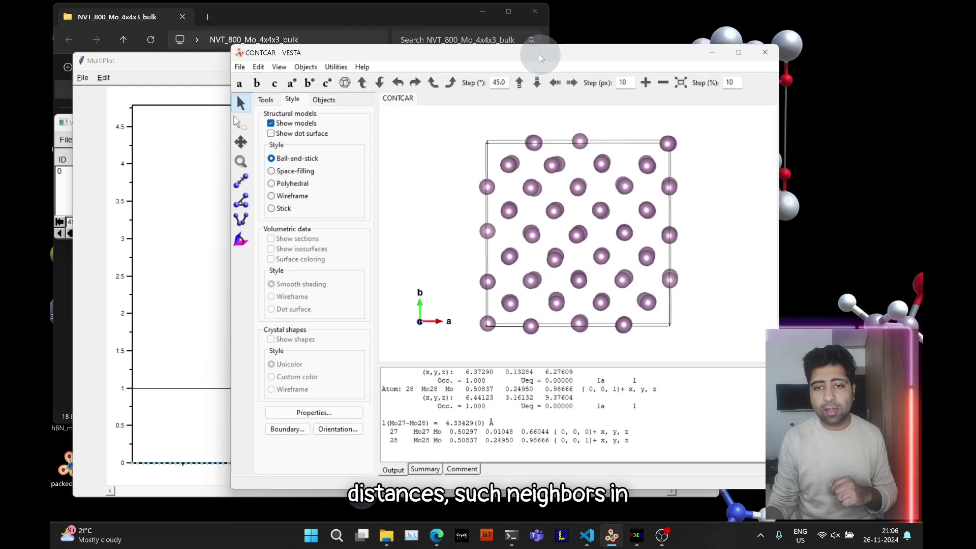
left_click_drag(539, 54, 395, 47)
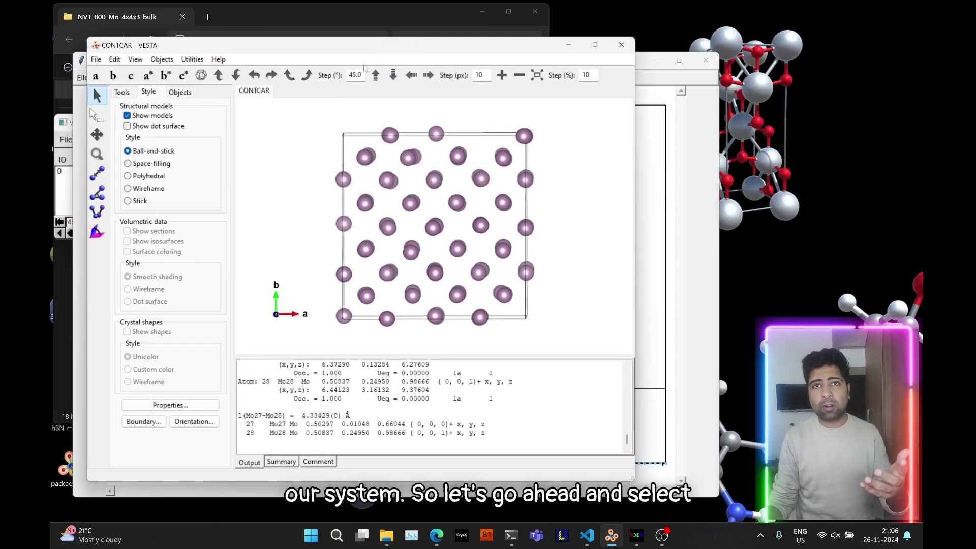
Measure diagonal pairs Mo31–Mo69, Mo81–Mo31, Mo36–Mo81 and Mo69–Mo36 (about 2.7 Å)
left_click(99, 174)
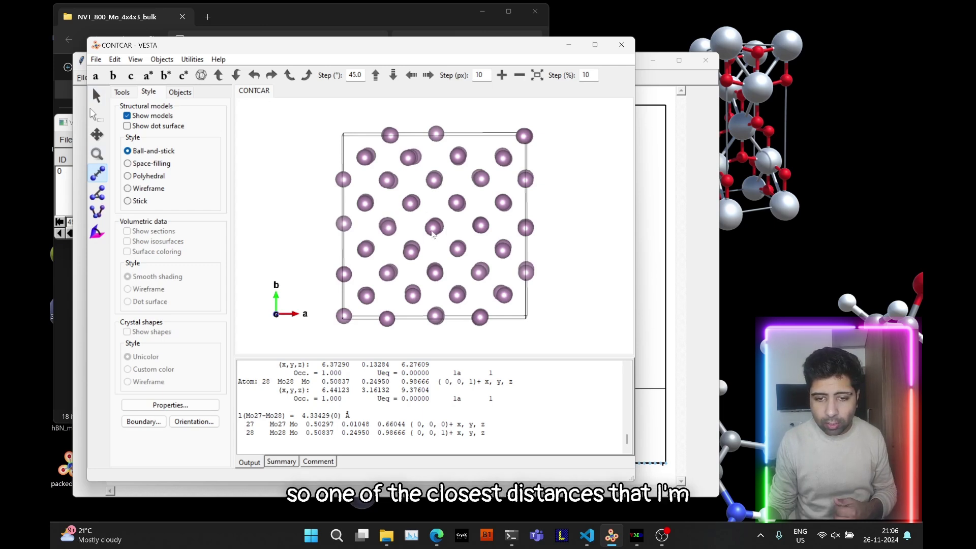
left_click(433, 229)
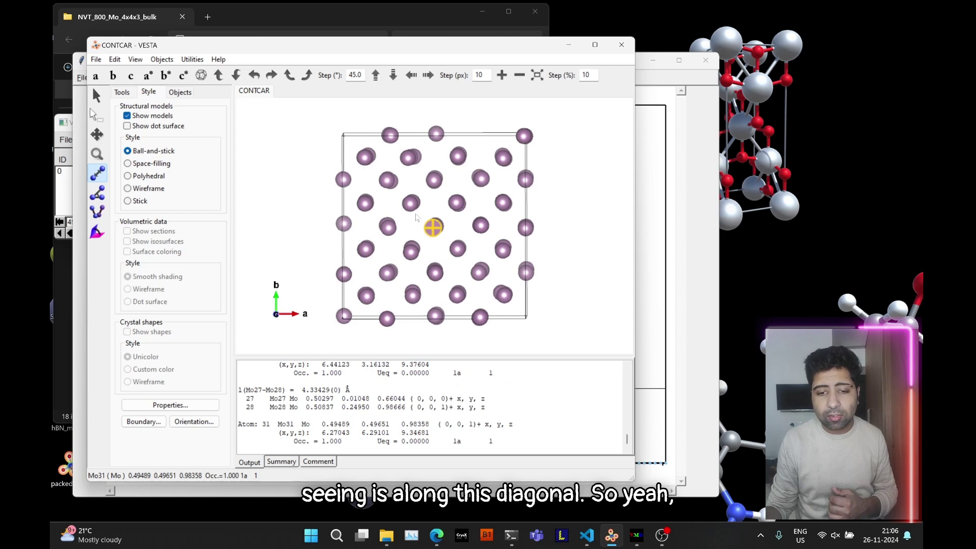
left_click(409, 212)
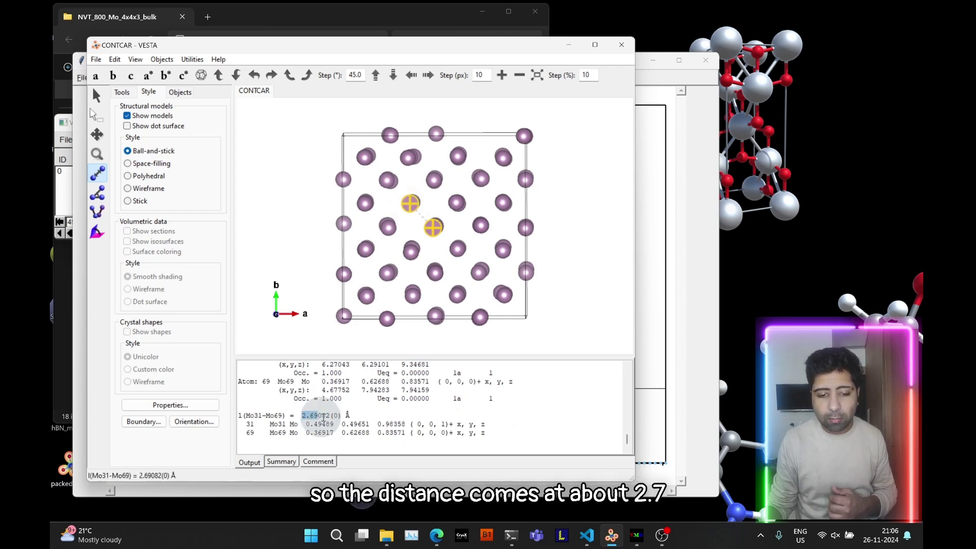
left_click(455, 206)
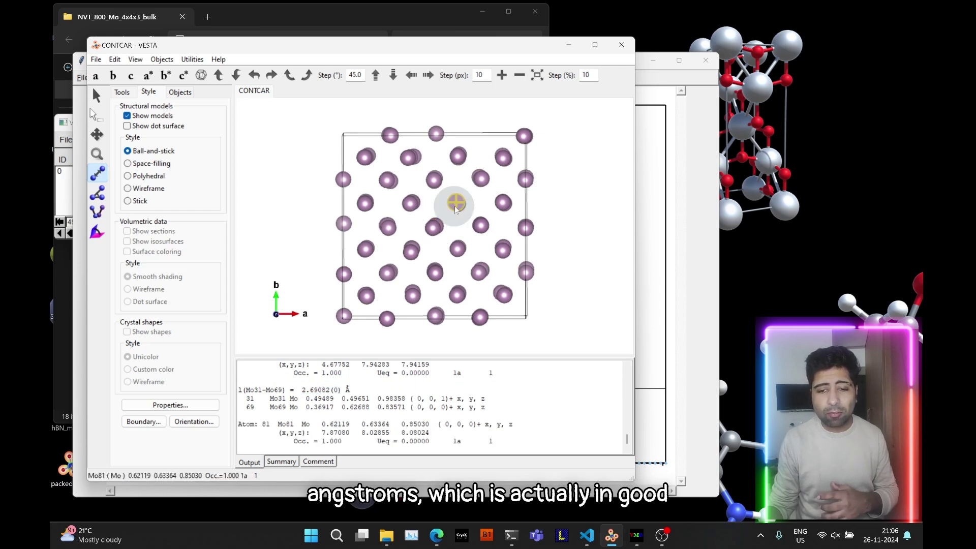
left_click(434, 230)
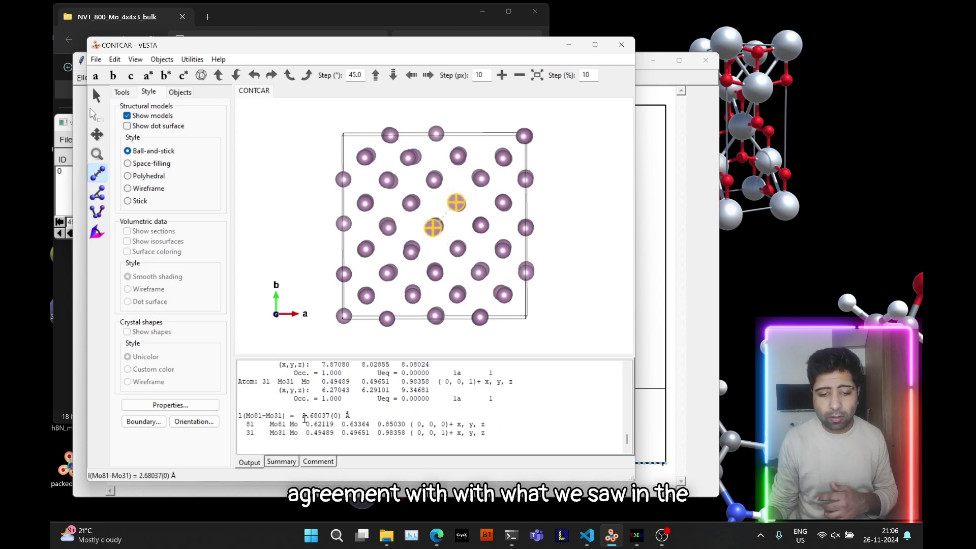
left_click_drag(304, 418, 349, 416)
left_click(434, 180)
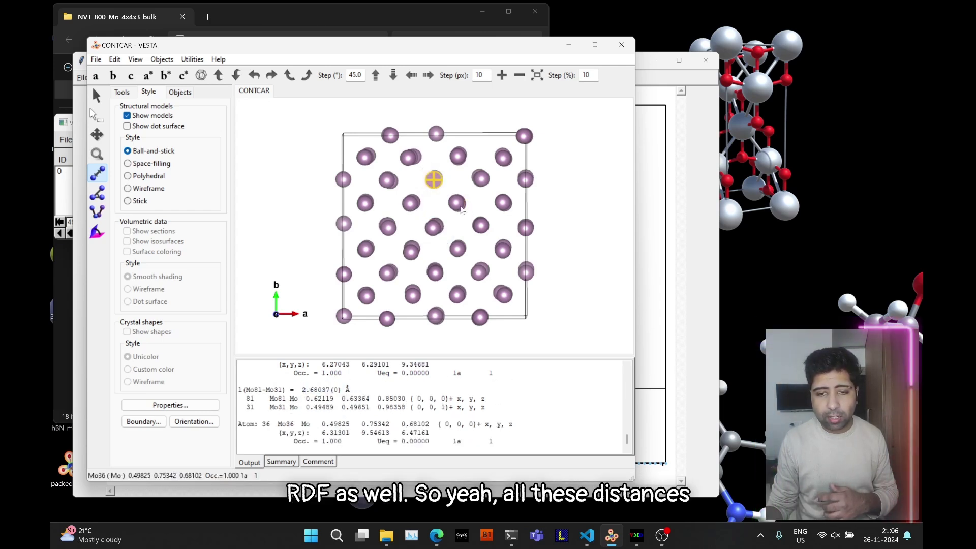
left_click(458, 204)
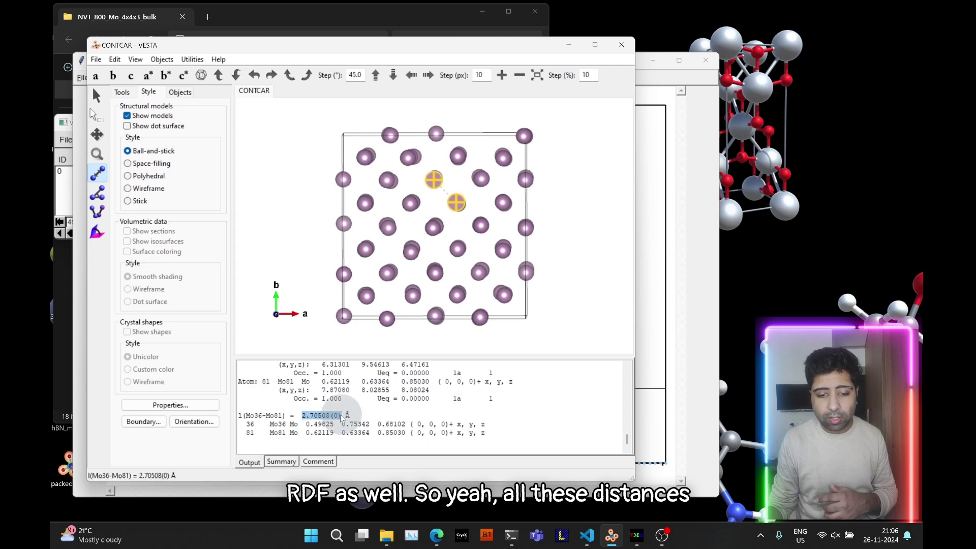
left_click(410, 203)
left_click(434, 180)
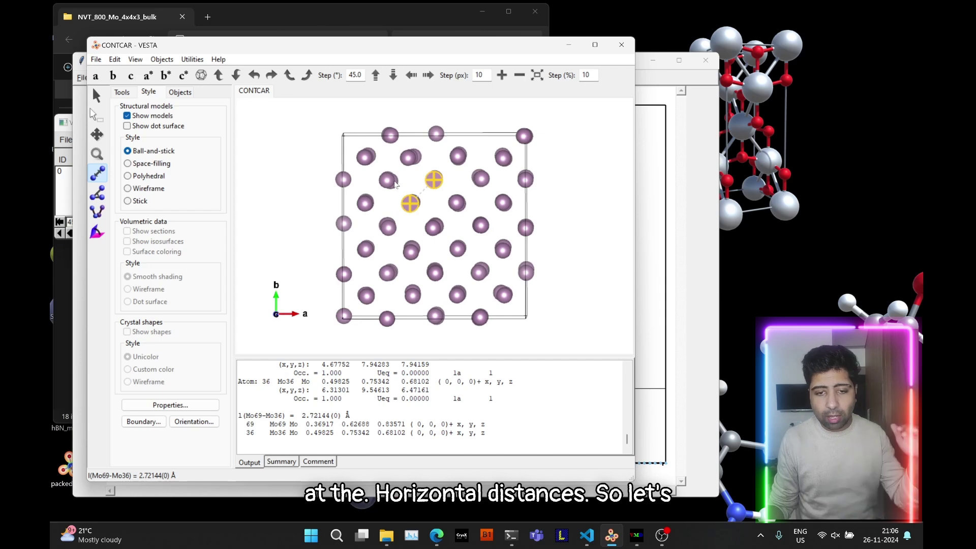
Measure horizontal pairs Mo24–Mo36 (3.258 Å), Mo48–Mo36 (3.312 Å) and Mo12–Mo48, then raise the plot
left_click(387, 181)
left_click(432, 182)
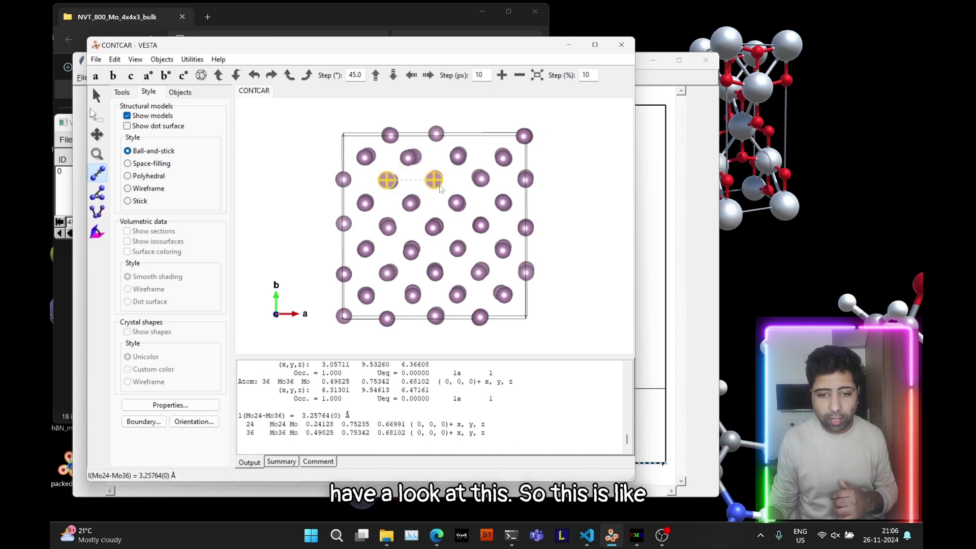
left_click_drag(301, 416, 334, 416)
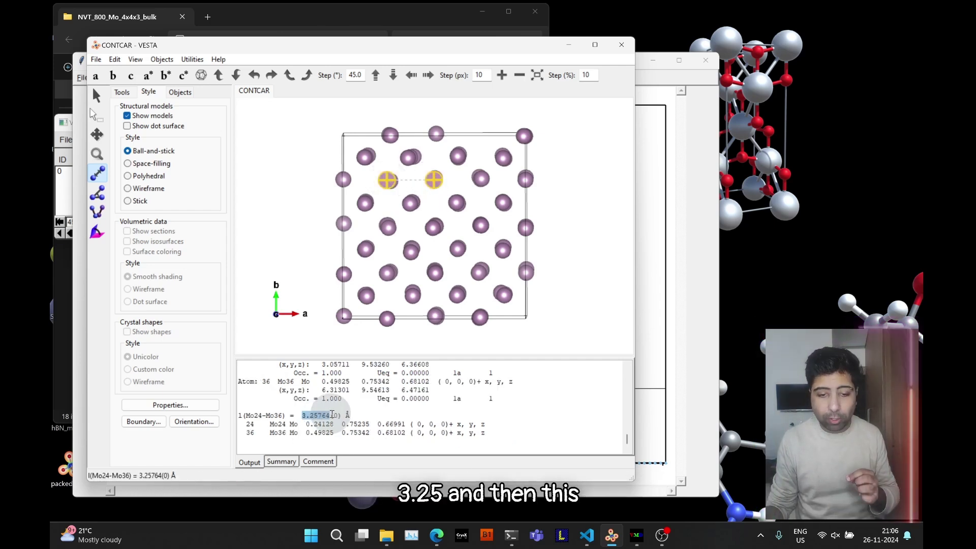
left_click(482, 179)
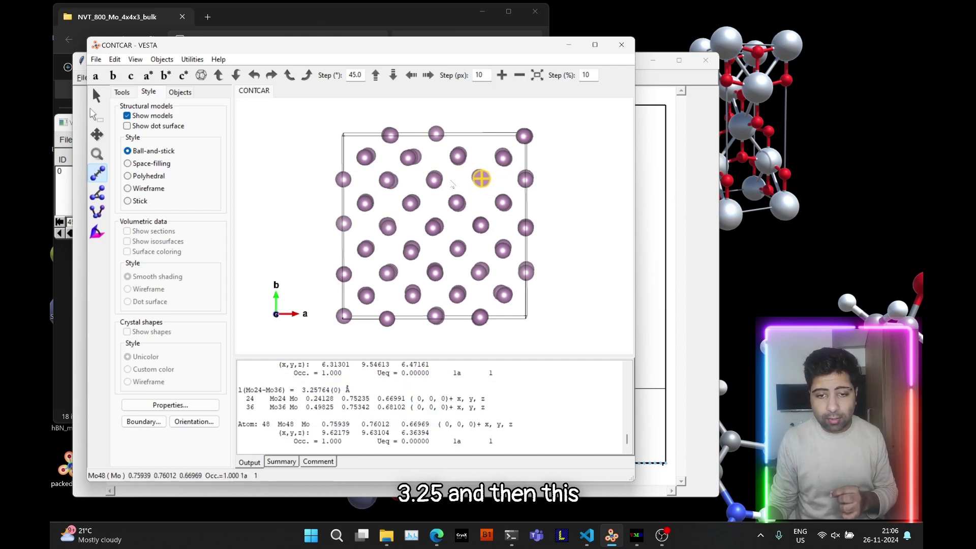
left_click(433, 179)
left_click_drag(301, 416, 334, 416)
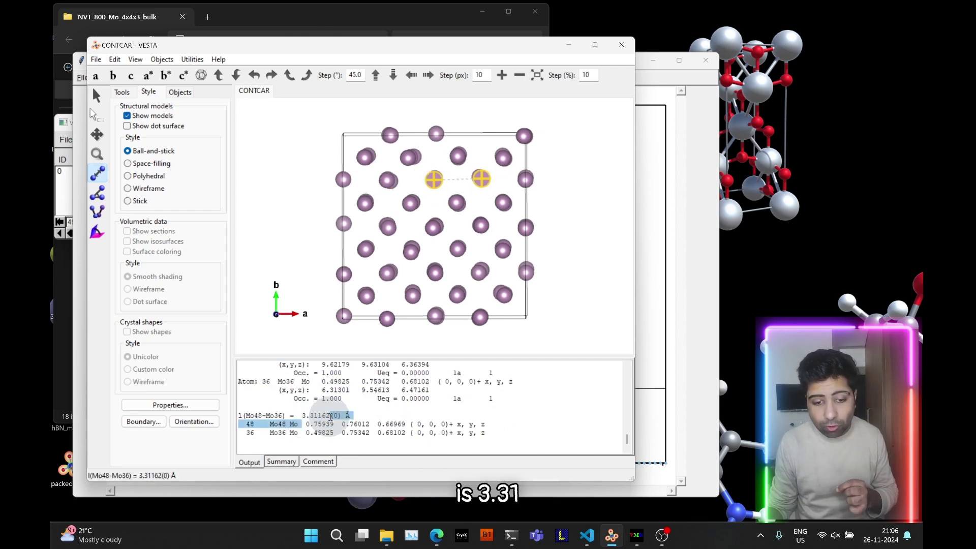
left_click(525, 179)
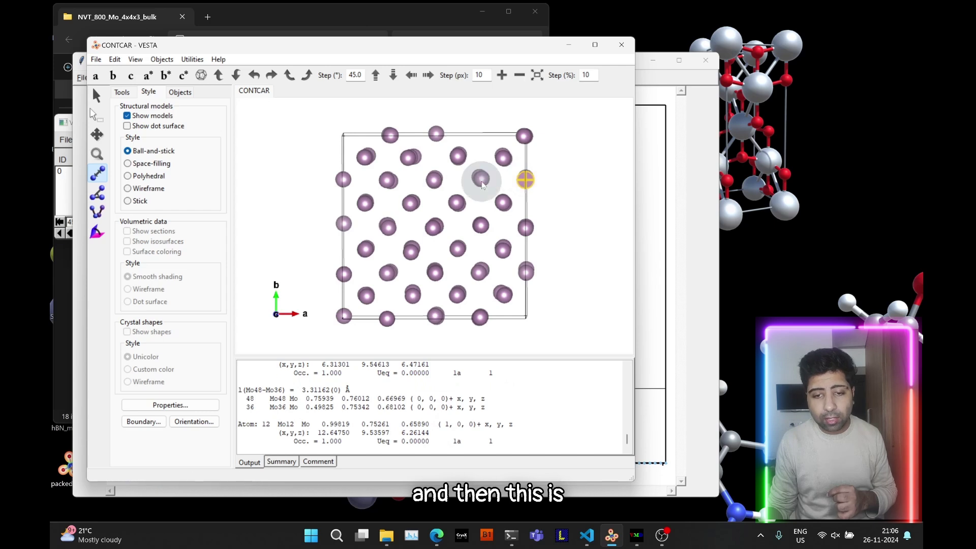
left_click(481, 179)
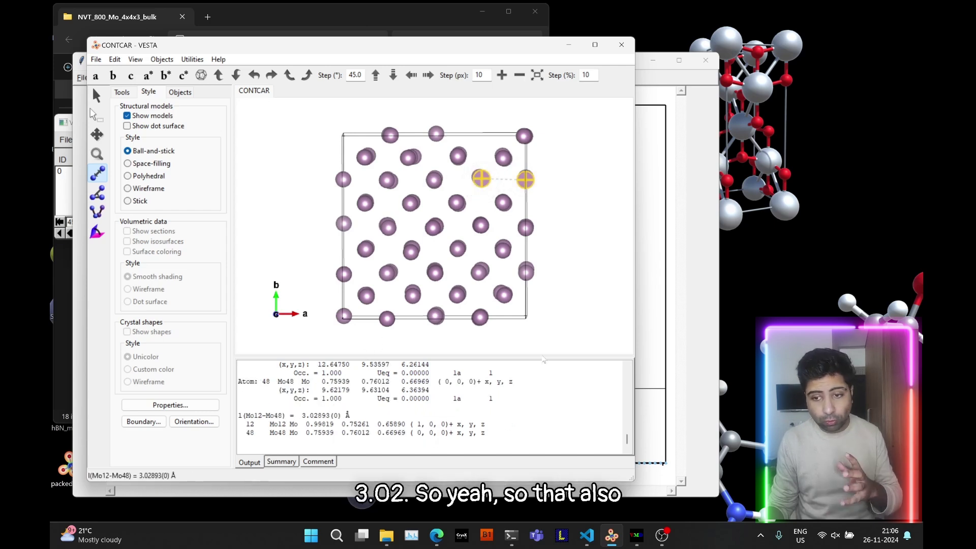
left_click(642, 257)
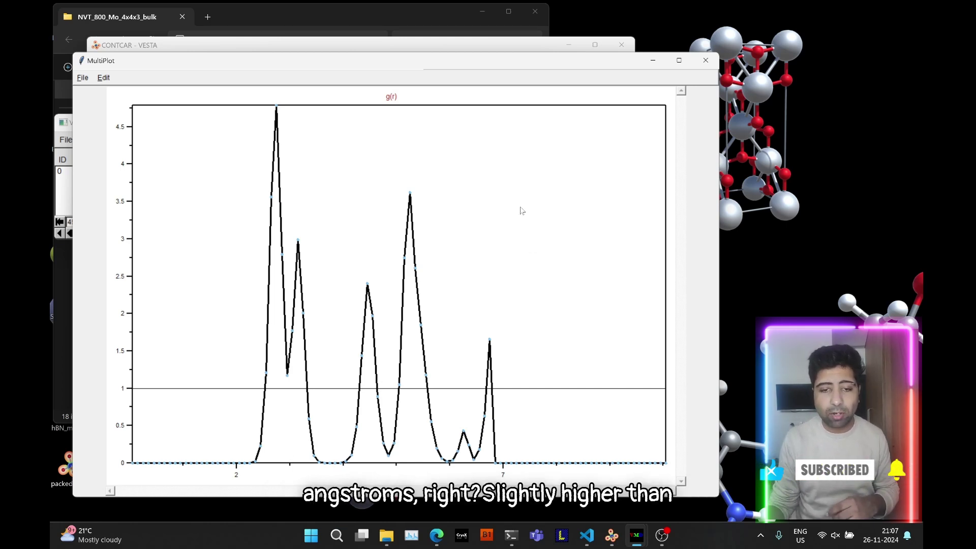
Hide the plot and measure vertical pairs Mo36–Mo31 (4.343 Å), Mo31–Mo28 (3.134 Å) and Mo27–Mo28
left_click(653, 65)
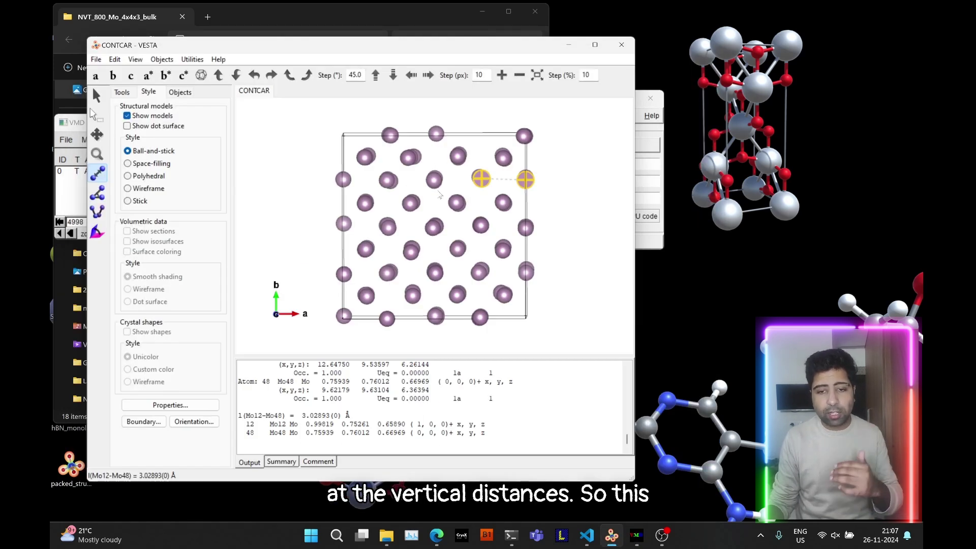
left_click(433, 179)
left_click(434, 226)
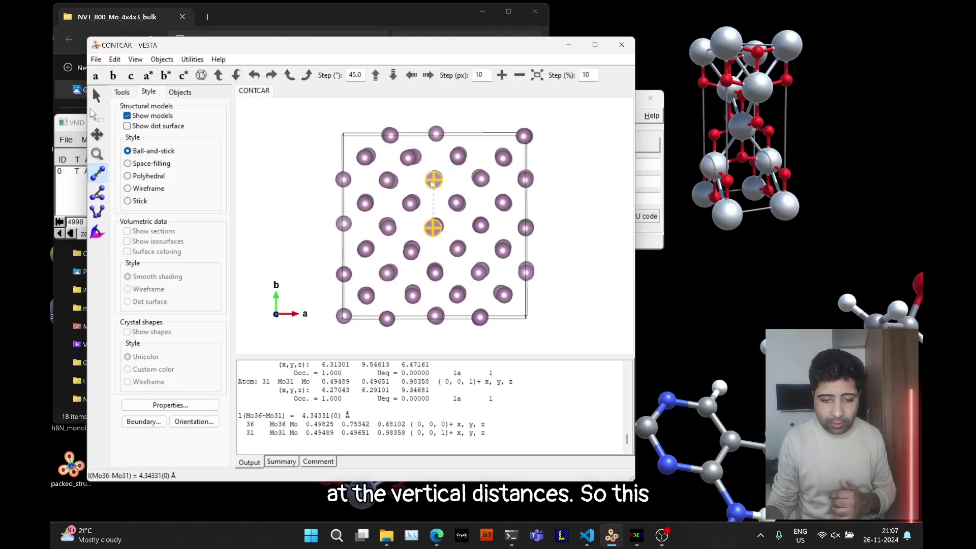
left_click_drag(298, 416, 347, 416)
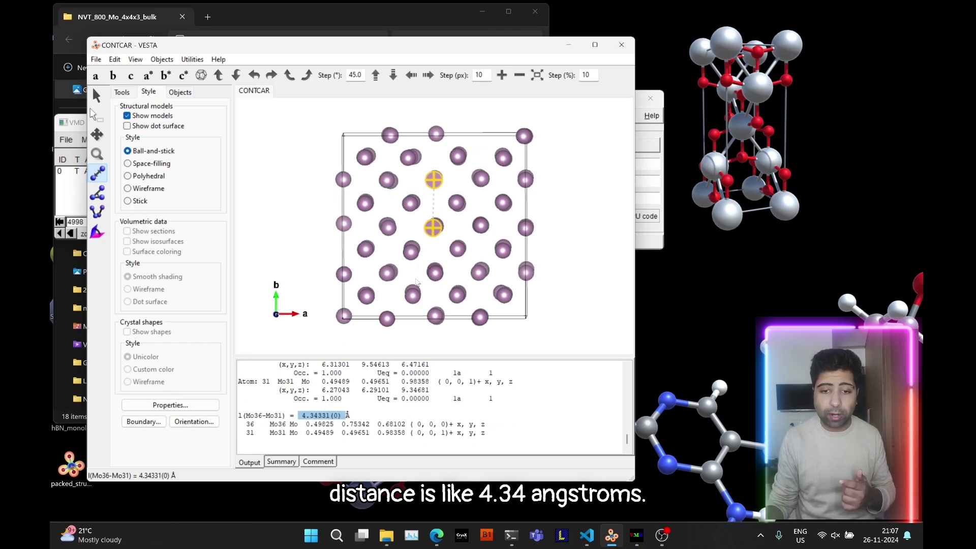
left_click(434, 234)
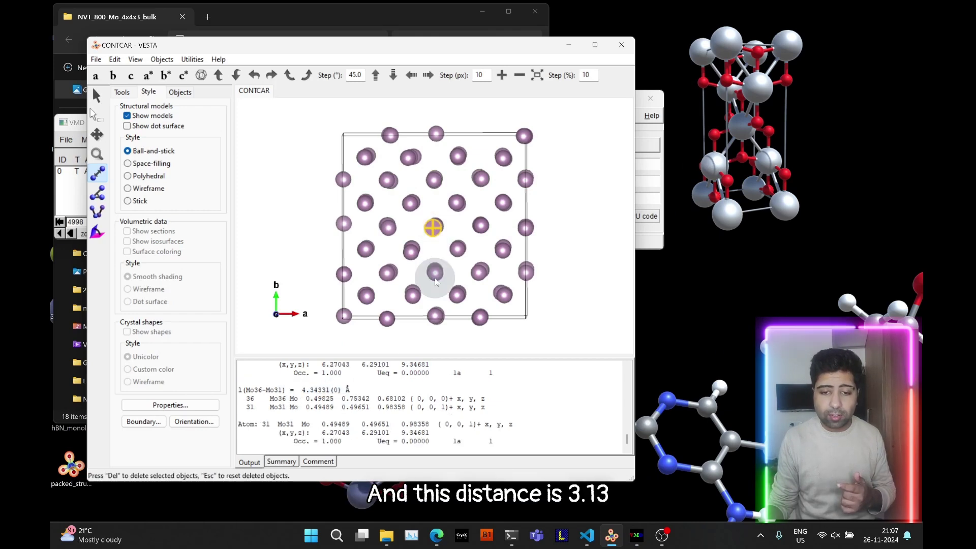
left_click(436, 279)
double_click(307, 416)
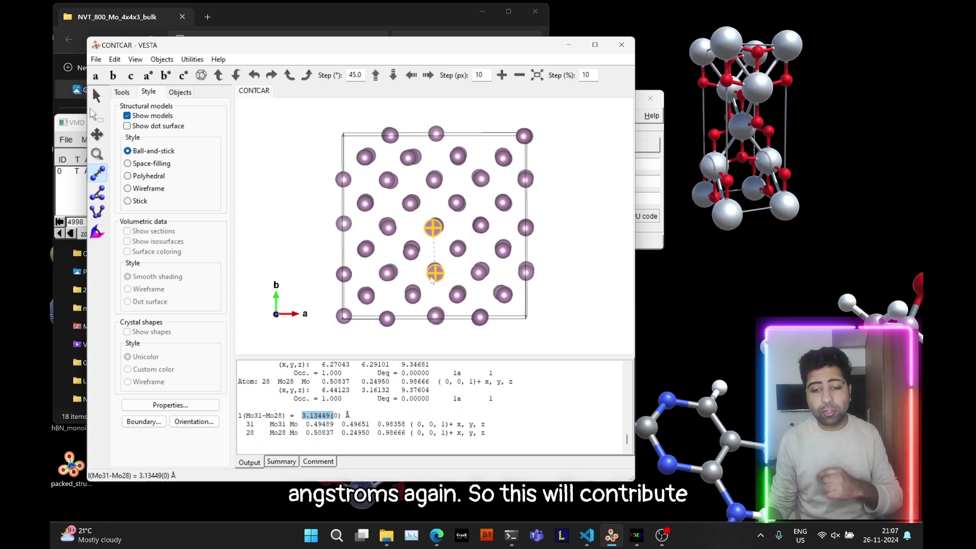
left_click(434, 316)
left_click(433, 276)
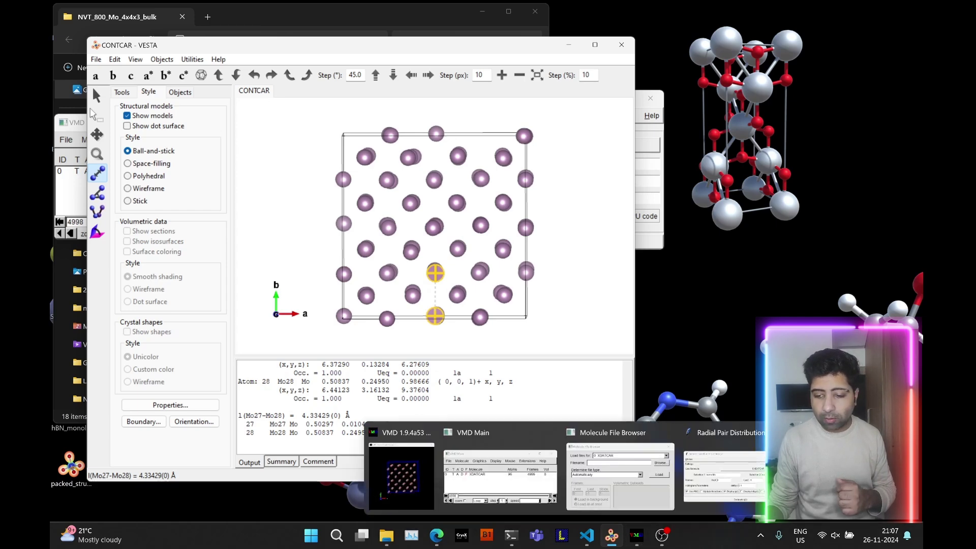
Bring the MultiPlot Mo–Mo g(r) window back to front from the taskbar
left_click(735, 483)
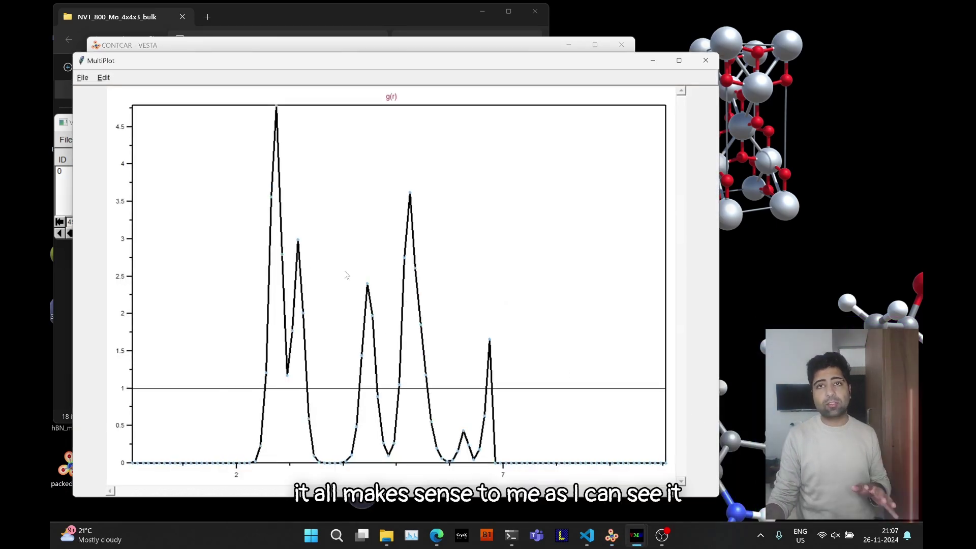